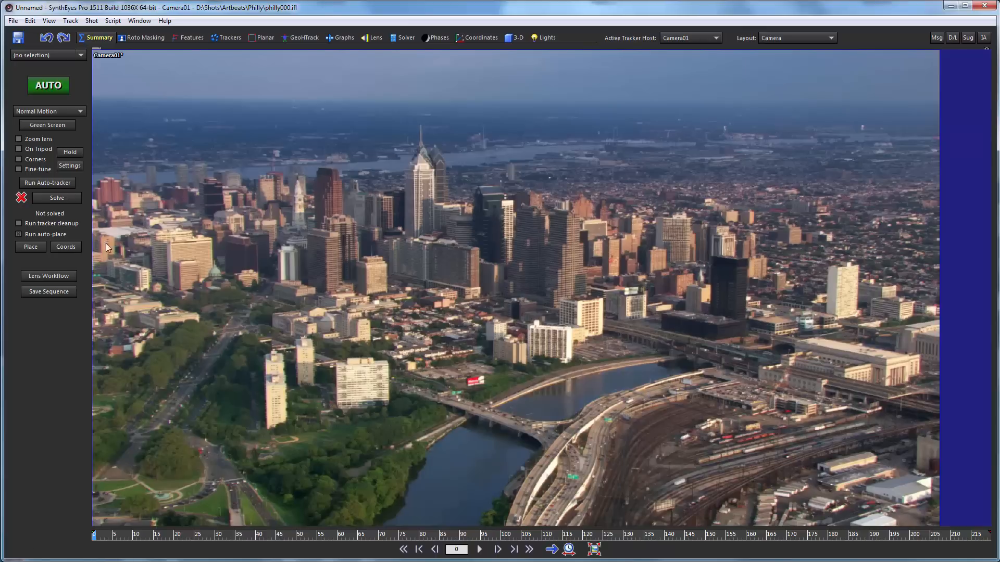
- Run the auto-tracker on the shot and delete the unreliable trackers on the highway, checking them across the frames
click(59, 183)
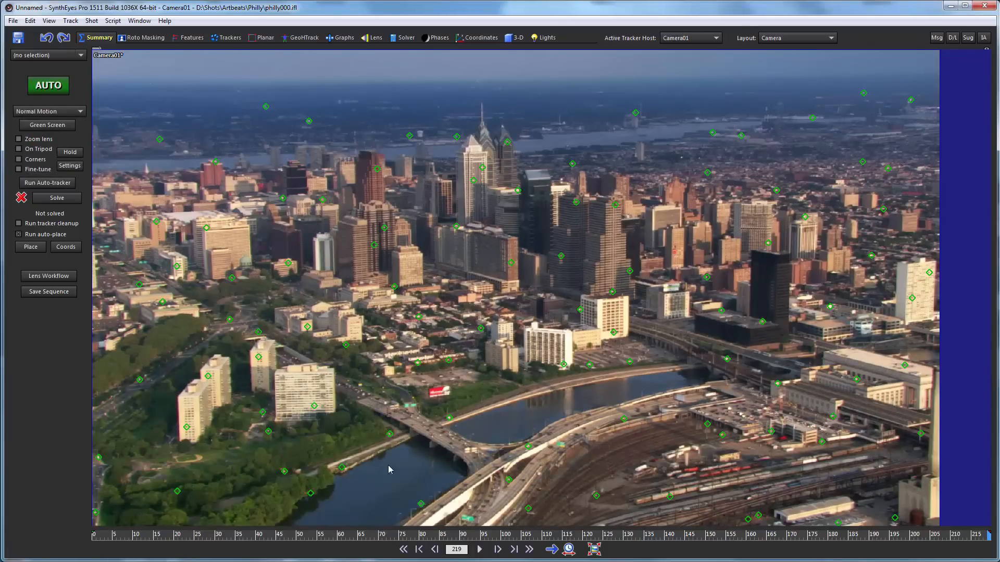
drag(391, 535, 585, 537)
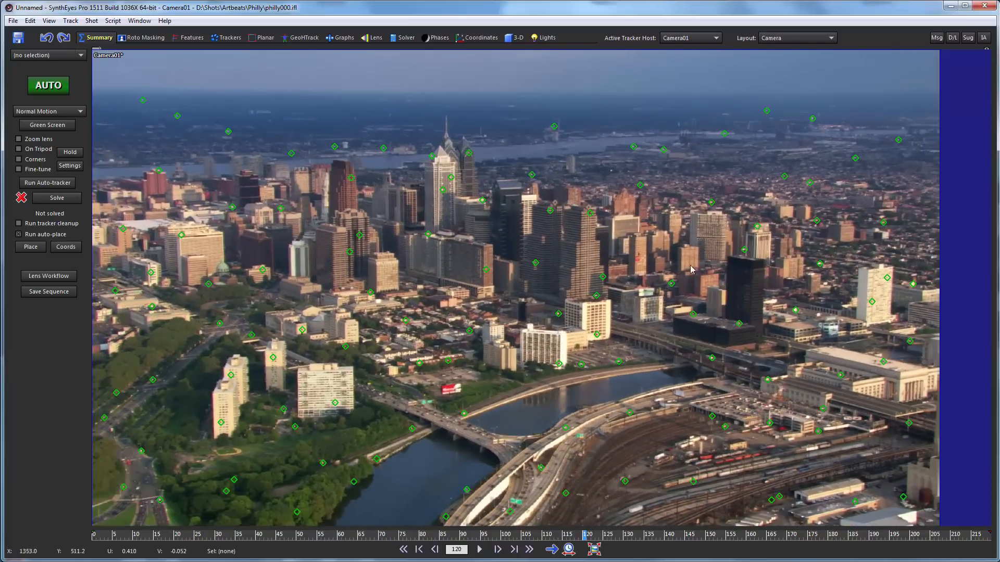
click(510, 512)
drag(465, 537, 196, 539)
key(Delete)
click(510, 488)
key(Delete)
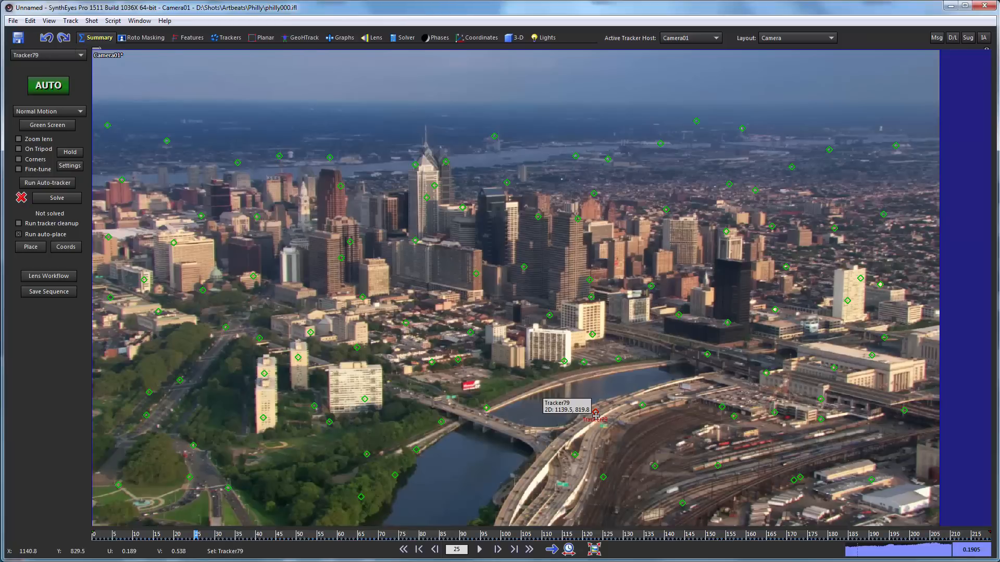
drag(134, 541, 147, 524)
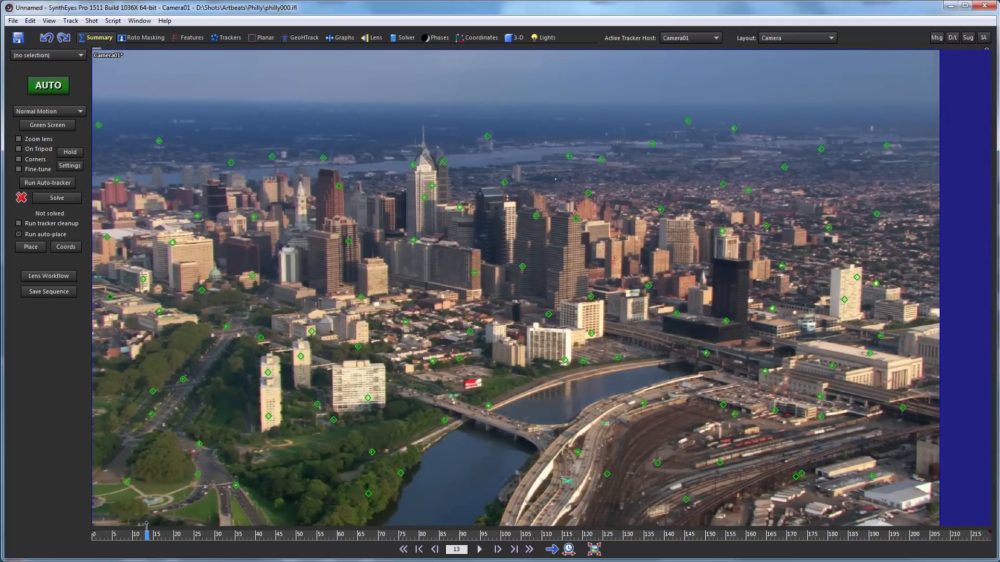
drag(121, 526, 122, 504)
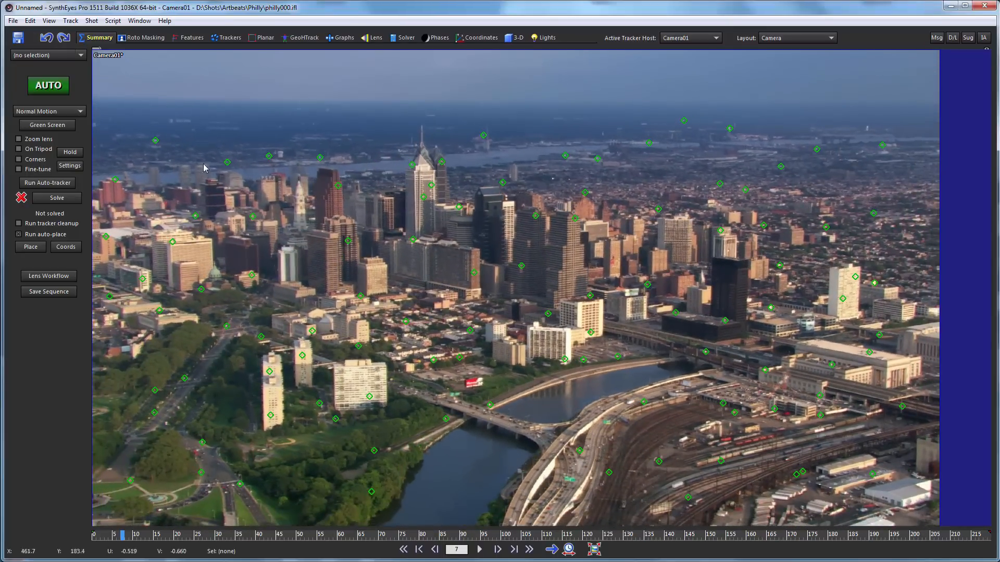
- Solve the scene and inspect the camera path up close in the Top view
click(72, 197)
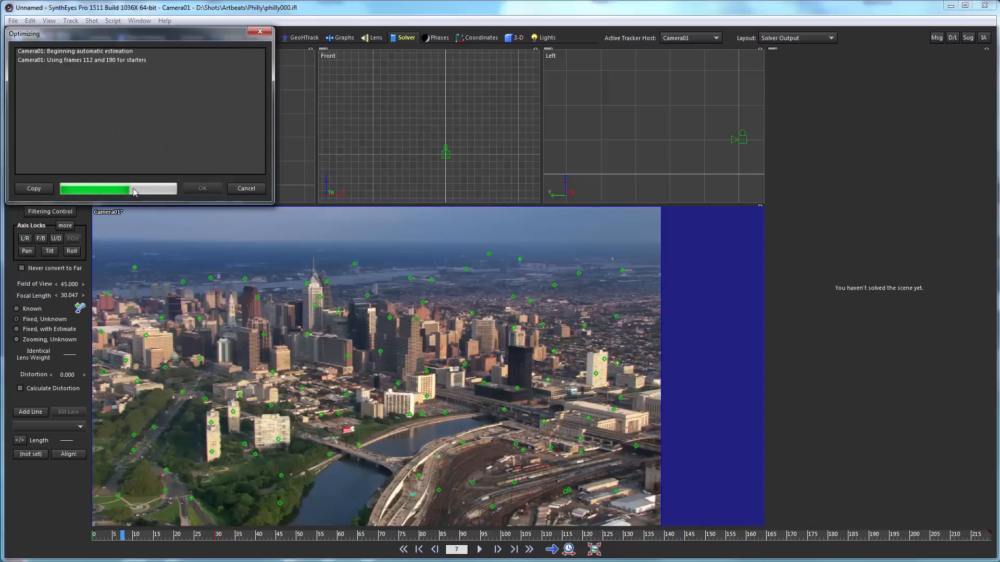
click(203, 189)
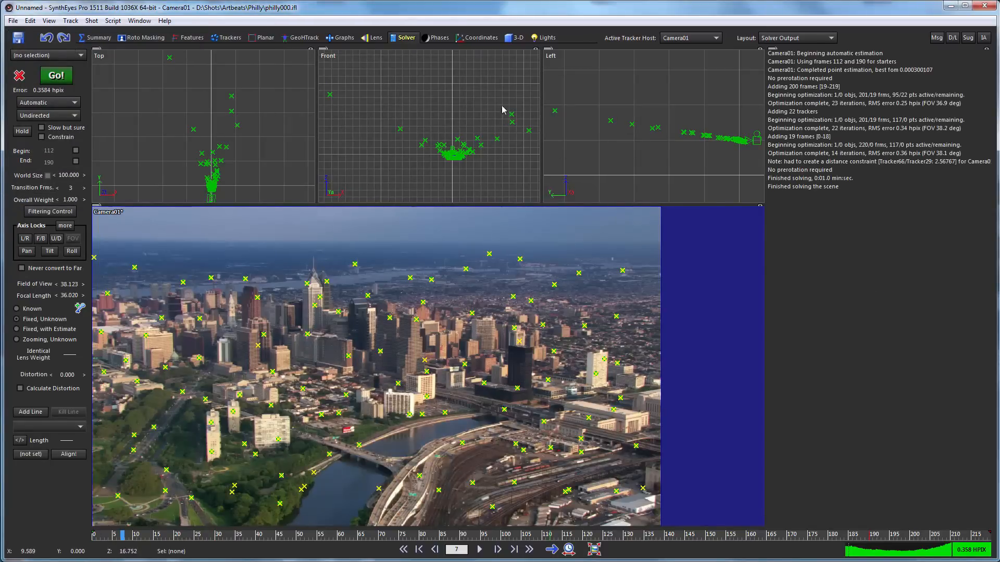
middle_drag(221, 170, 213, 119)
scroll(192, 113, up, 12)
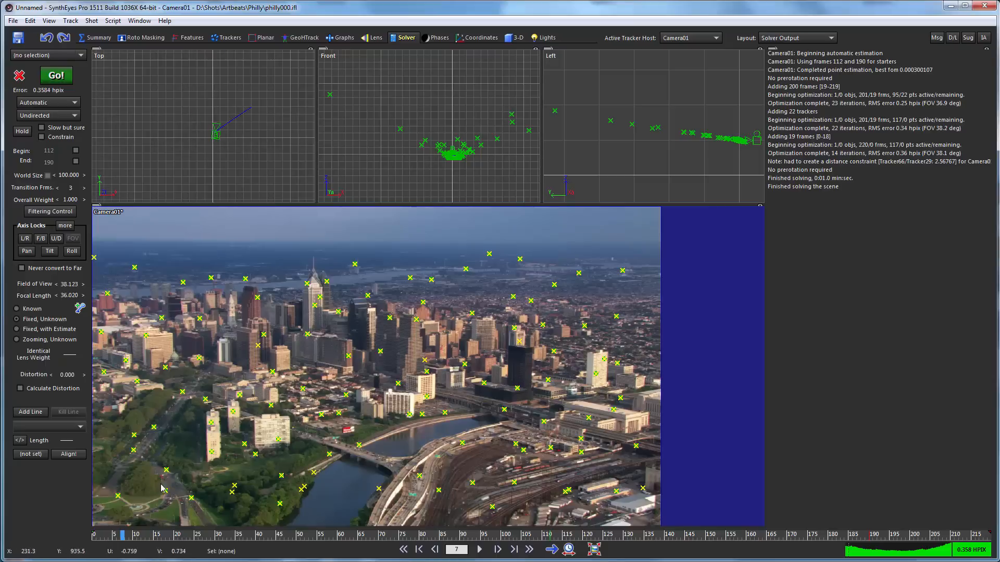
mouse_move(134, 535)
mouse_down()
mouse_move(989, 535)
mouse_move(125, 543)
mouse_up()
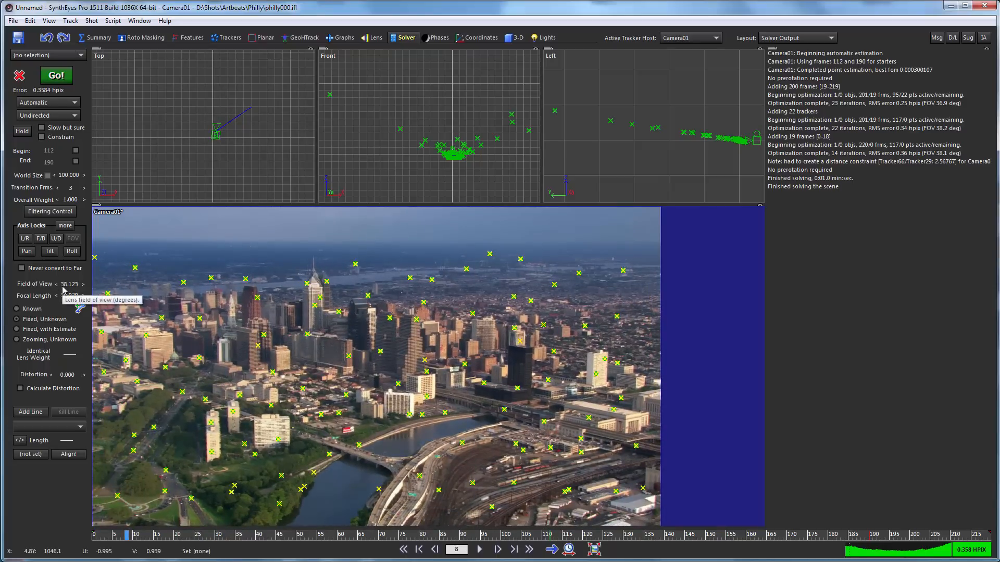
- Clean up the trackers by selecting the high-error ones, reviewing them across the shot, and applying the fix
click(71, 22)
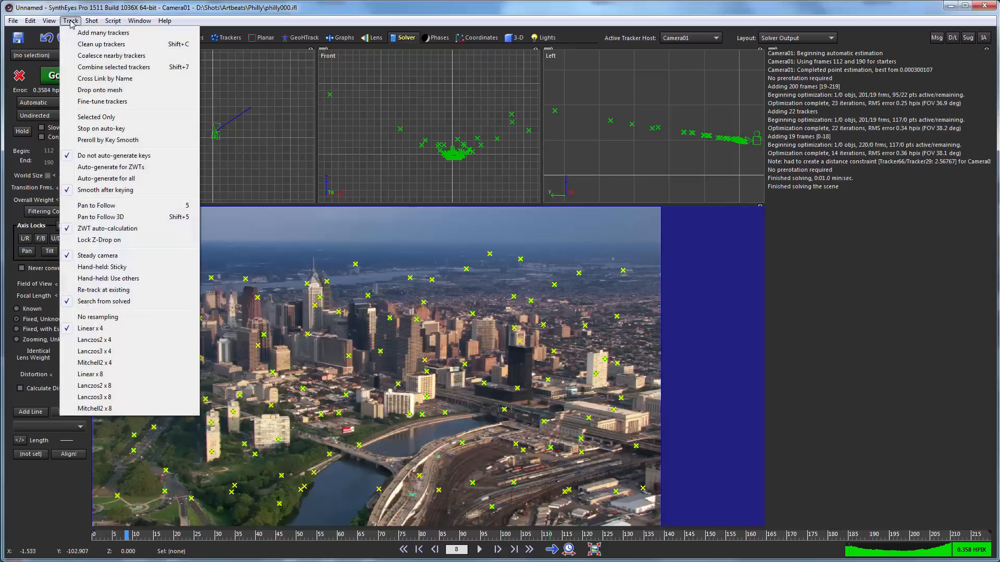
click(81, 44)
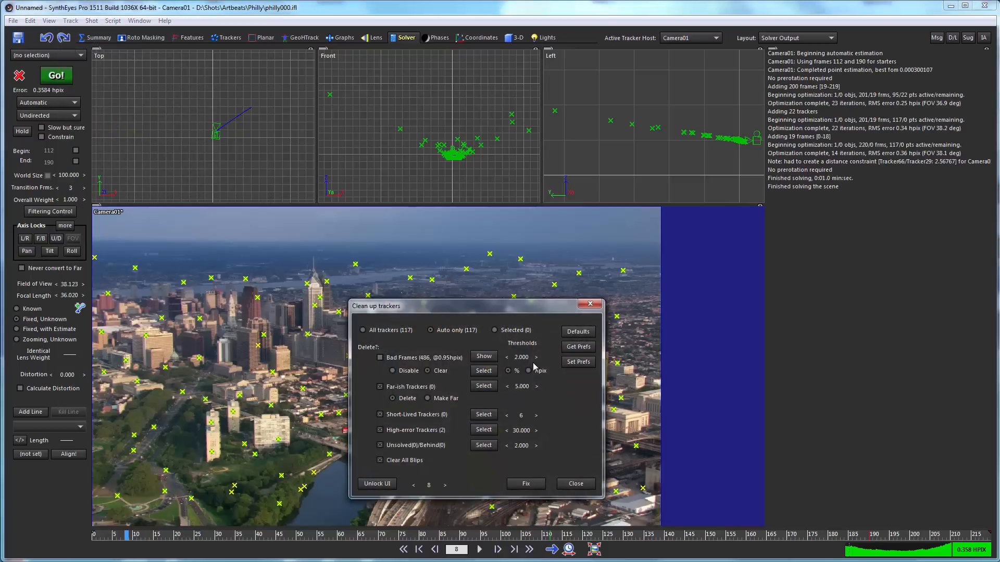
click(487, 435)
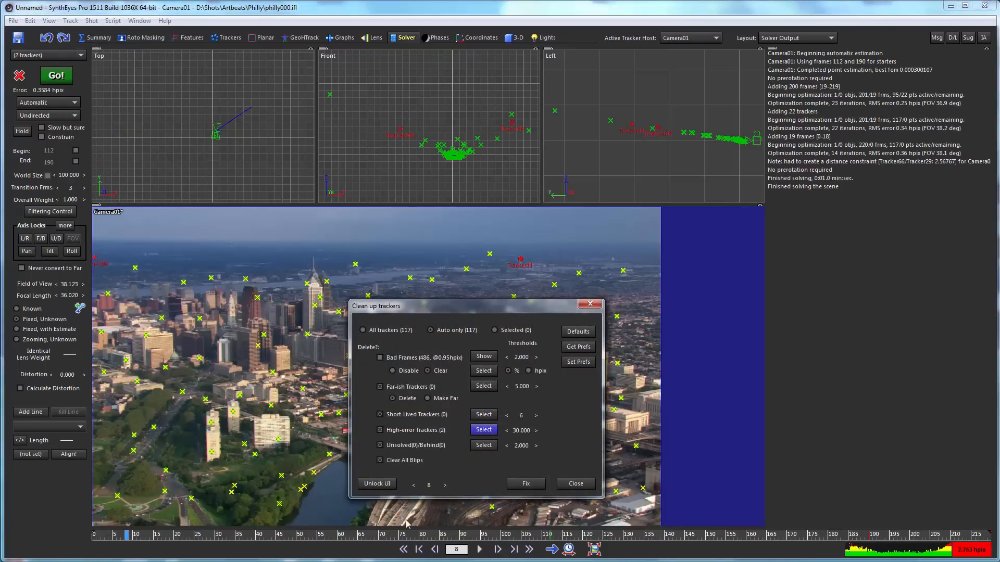
drag(431, 487, 785, 471)
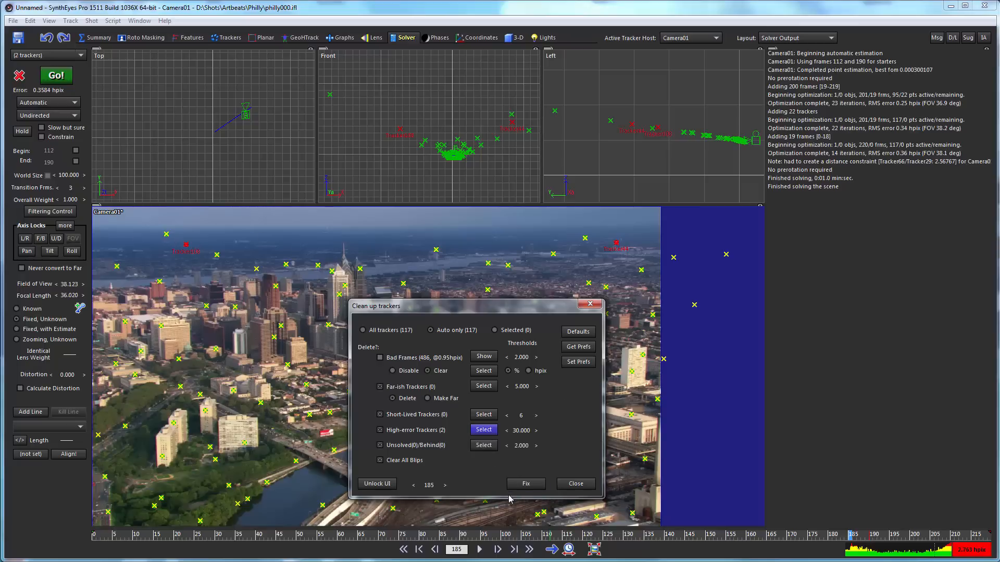
click(525, 484)
- Solve the scene again with the cleaned-up trackers
click(71, 74)
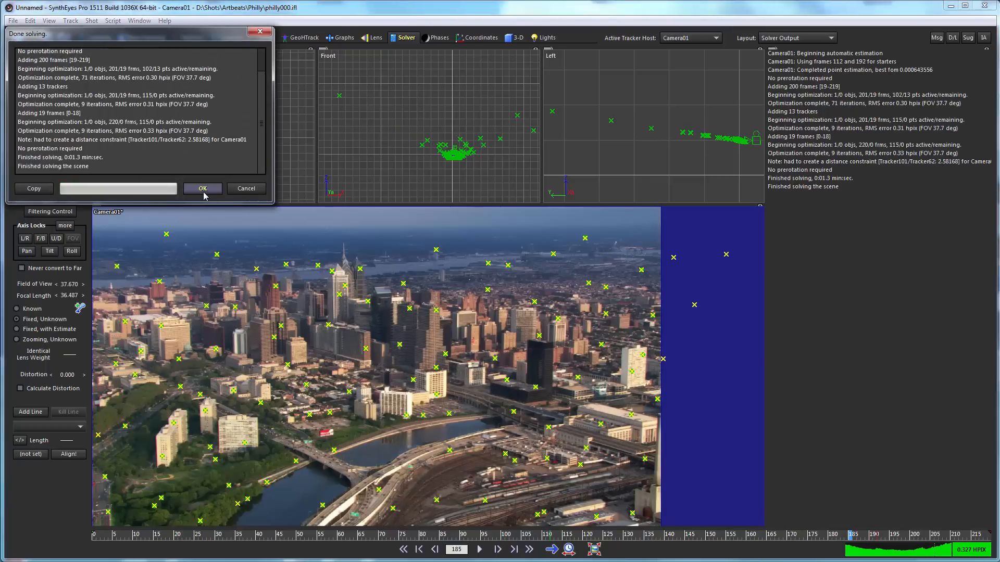
click(202, 189)
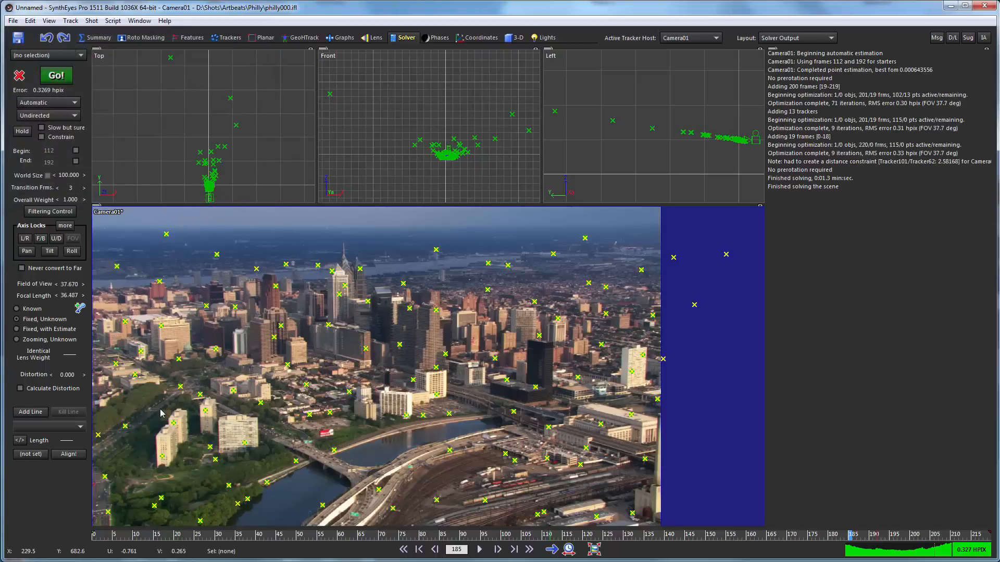
click(50, 104)
click(134, 10)
- At frame 50, apply a coordinate system with the nearer boulevard tracker as origin, the farther one as left/right axis, and the bridge tracker for the plane
drag(119, 535, 298, 535)
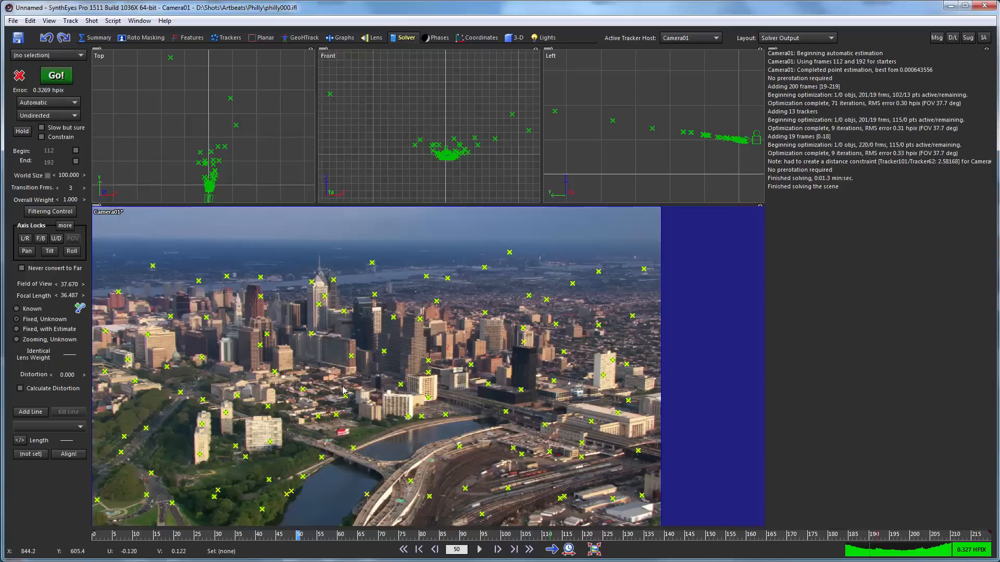
click(95, 38)
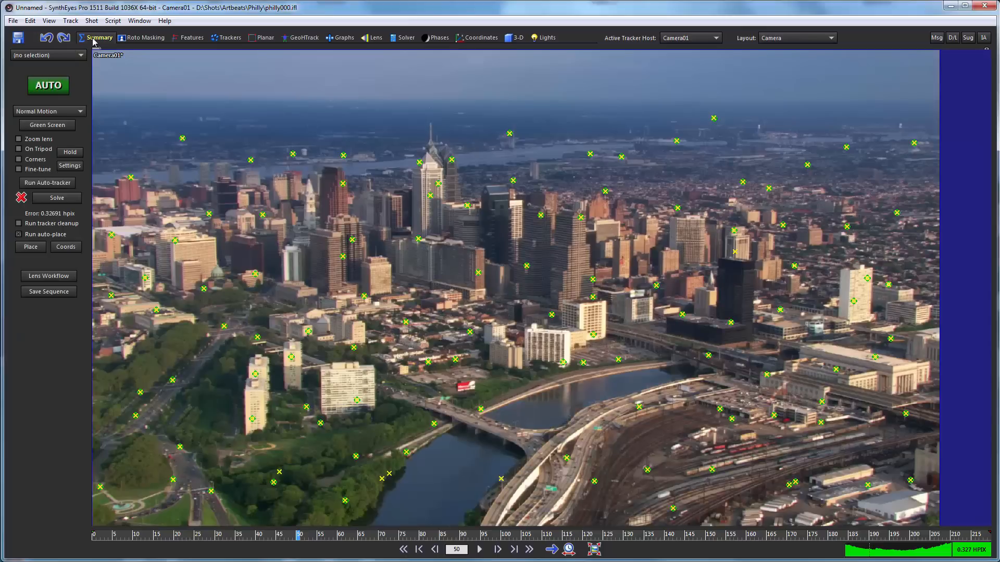
click(65, 249)
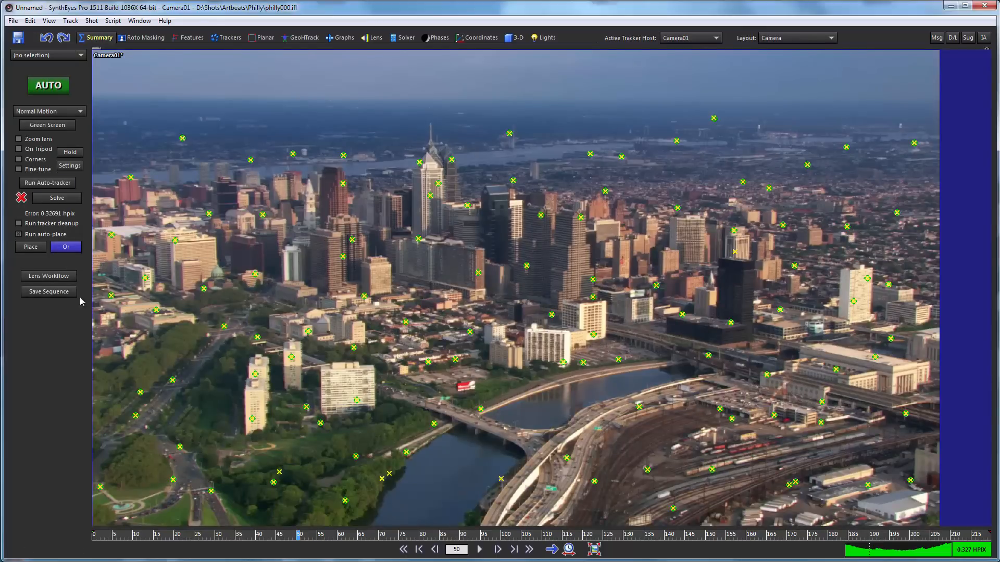
click(172, 381)
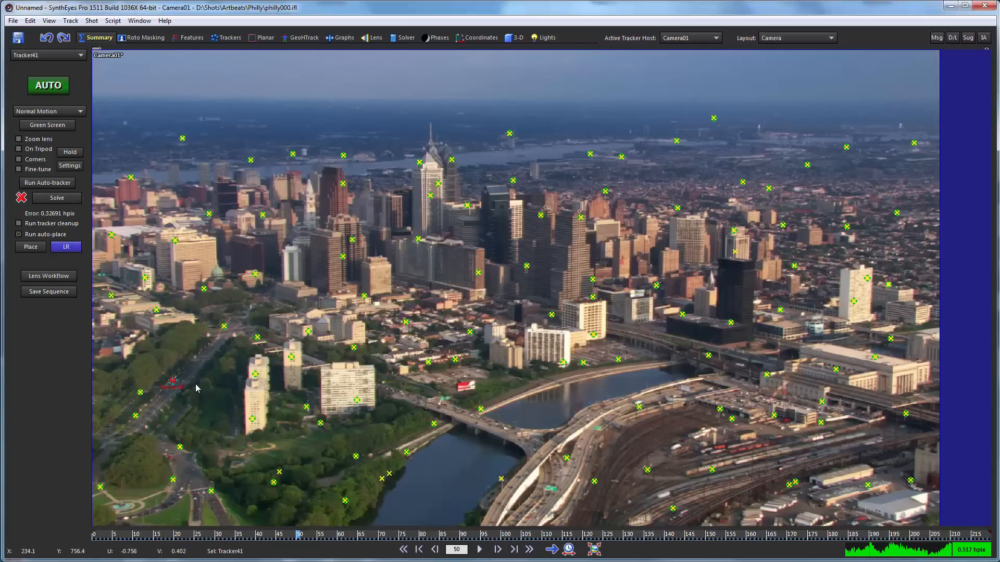
click(224, 327)
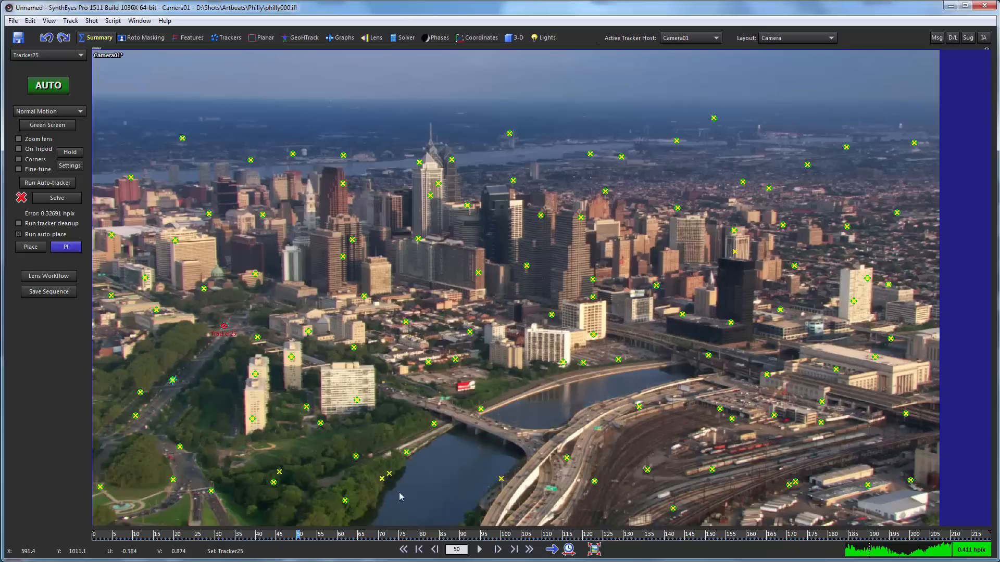
click(481, 409)
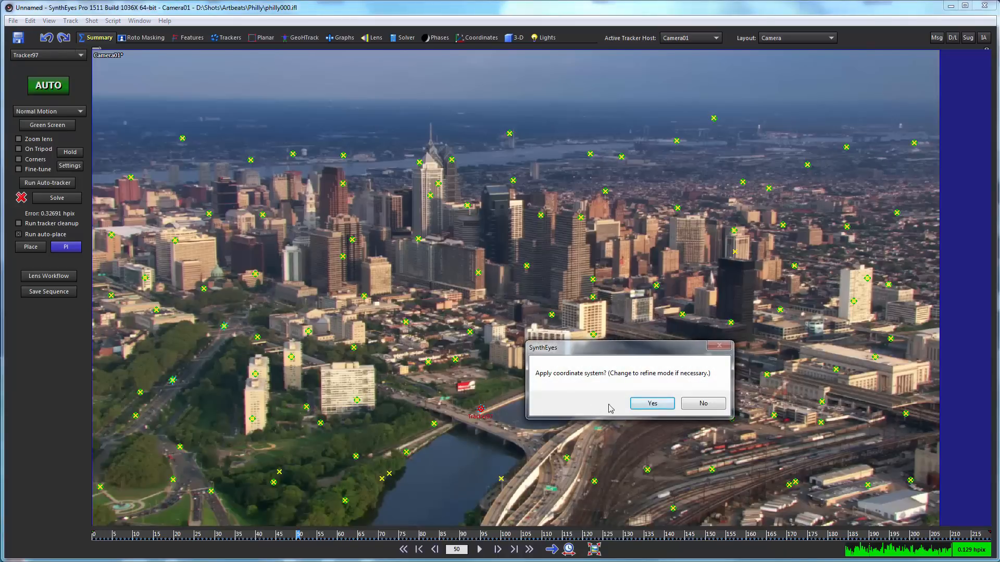
click(652, 404)
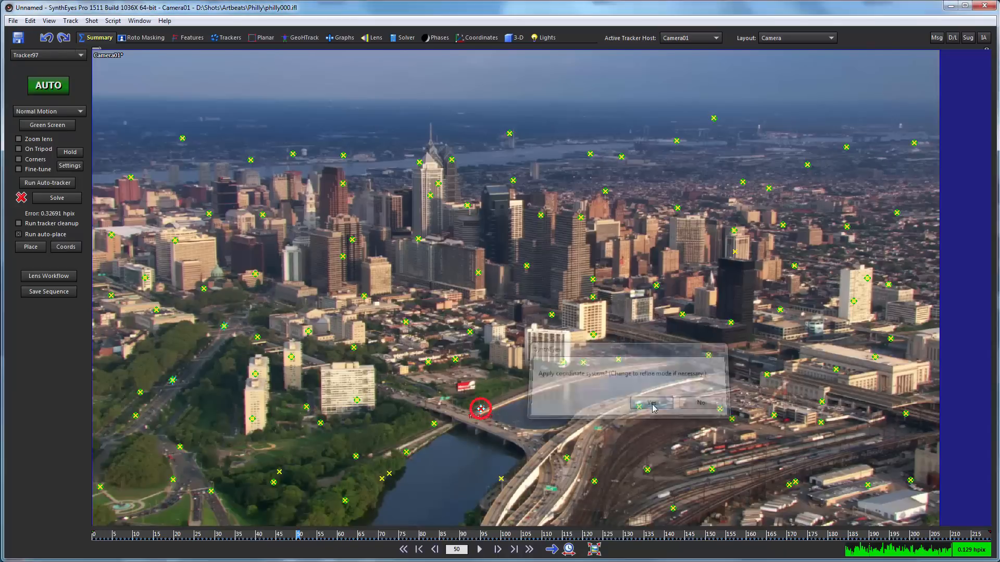
click(204, 190)
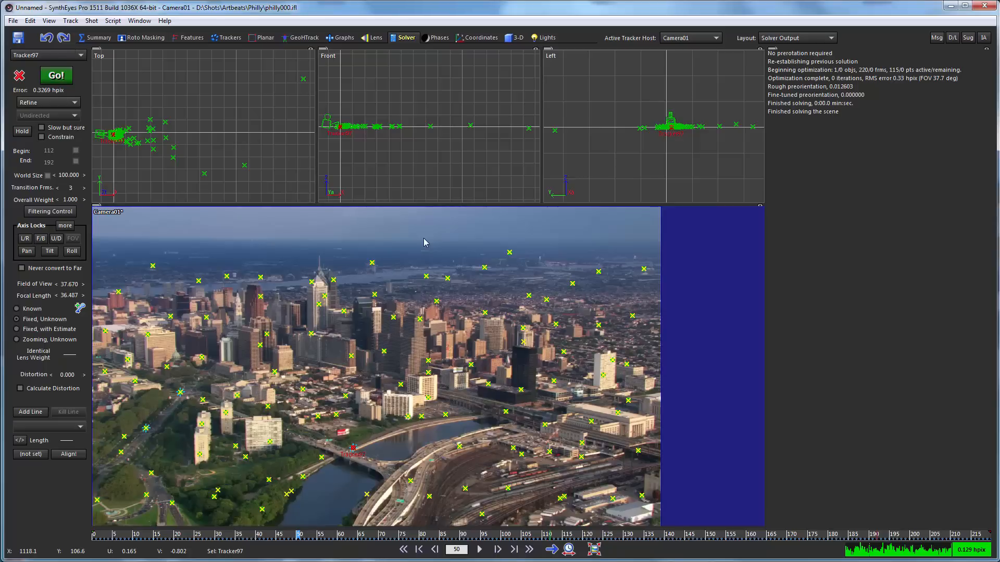
- Make only the three coordinate-system trackers exportable, excluding all the other trackers from export
key(ctrl+a)
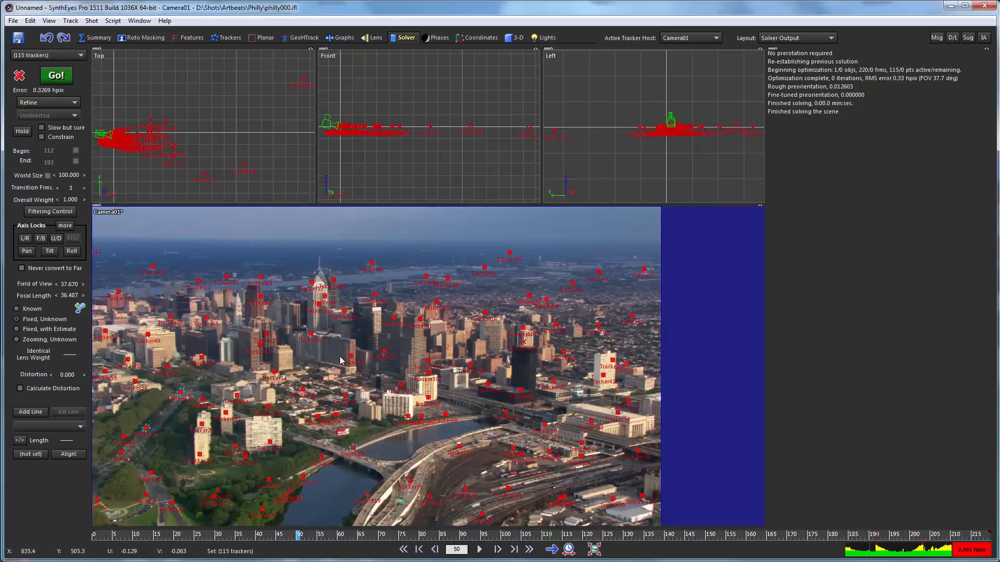
click(478, 37)
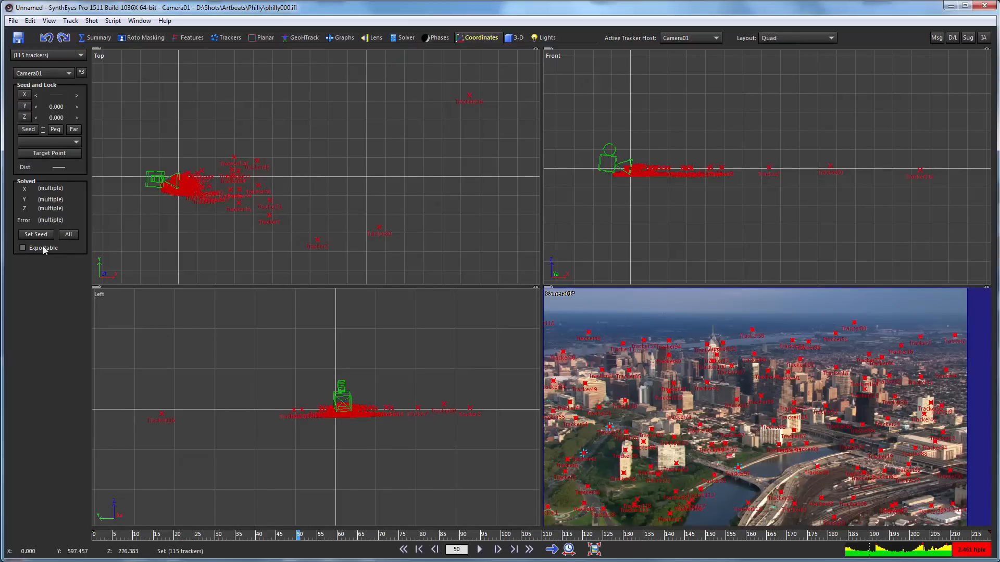
click(584, 453)
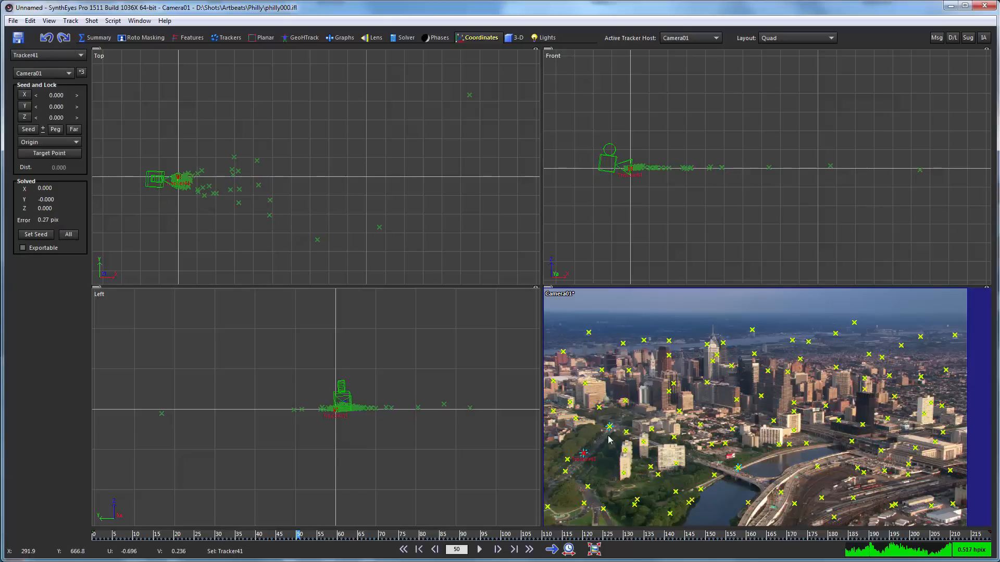
ctrl+click(610, 428)
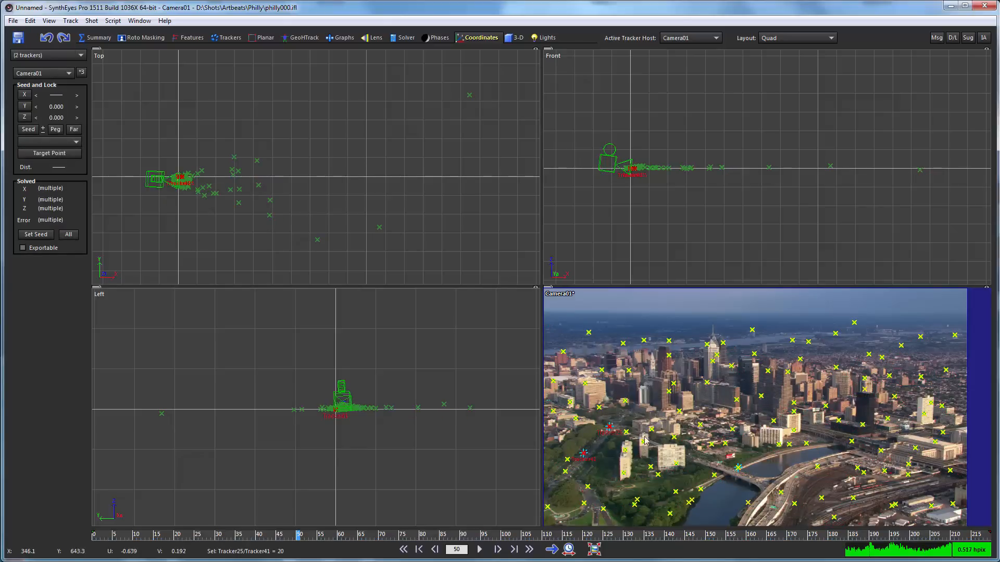
ctrl+click(738, 468)
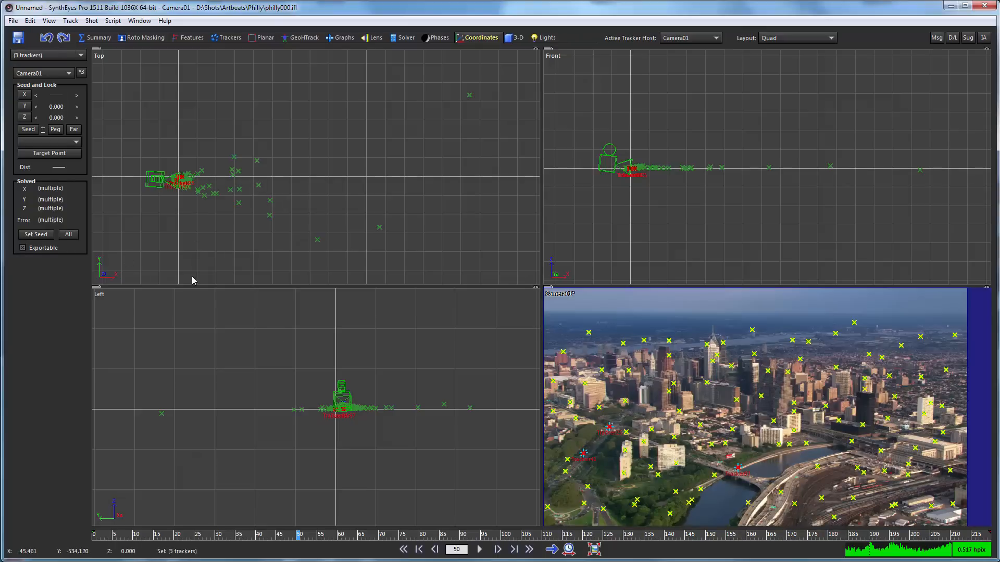
- Export the scene as AfterEffects Javascript, overwriting philly.jsx, using New project - Run now for CC 2015
click(13, 20)
mouse_move(36, 139)
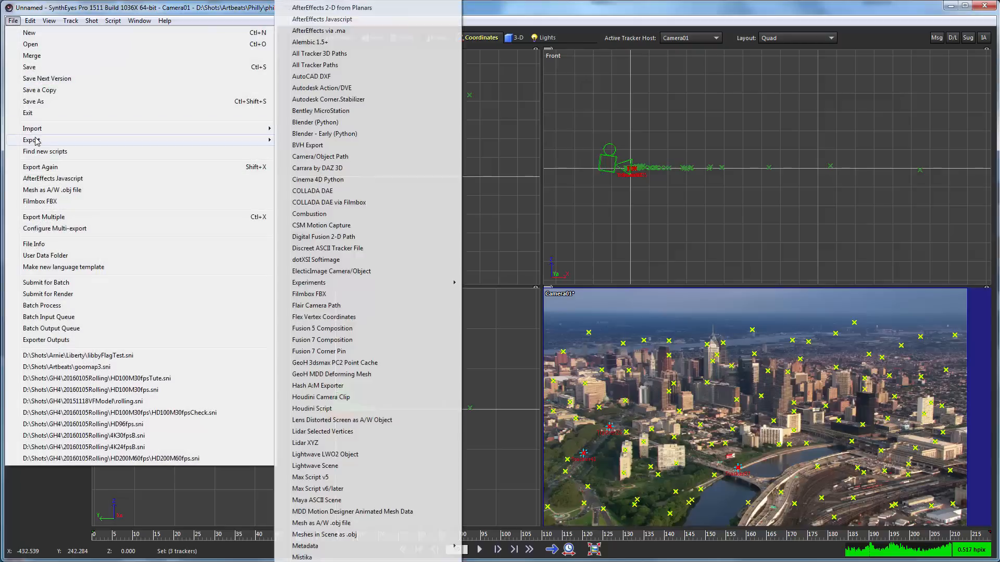
click(322, 19)
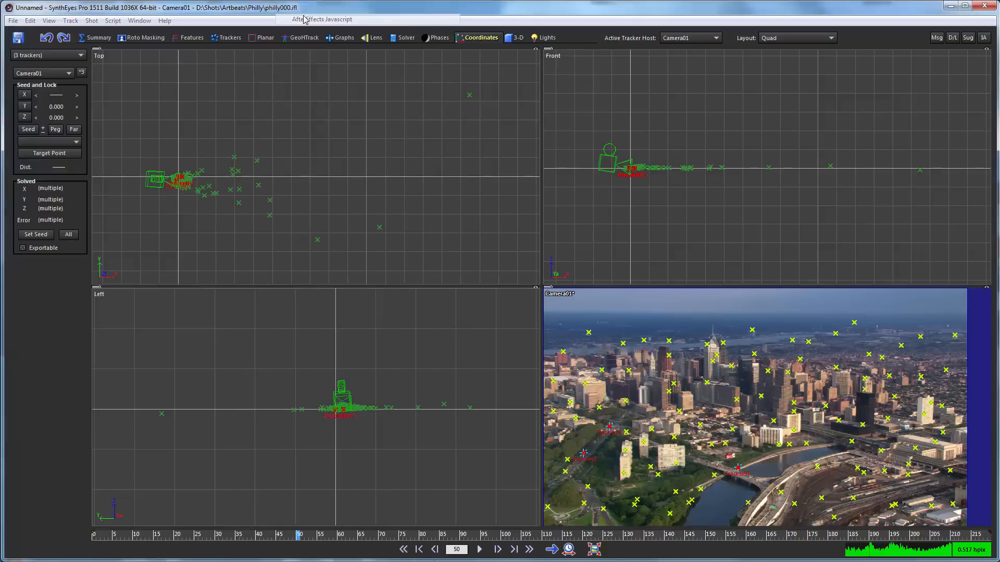
click(138, 96)
click(410, 401)
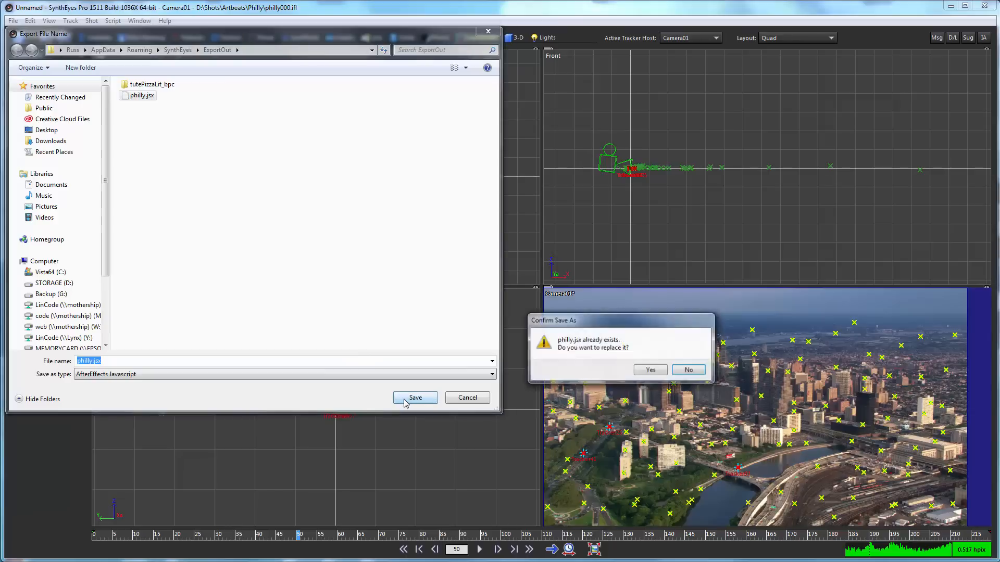
click(650, 370)
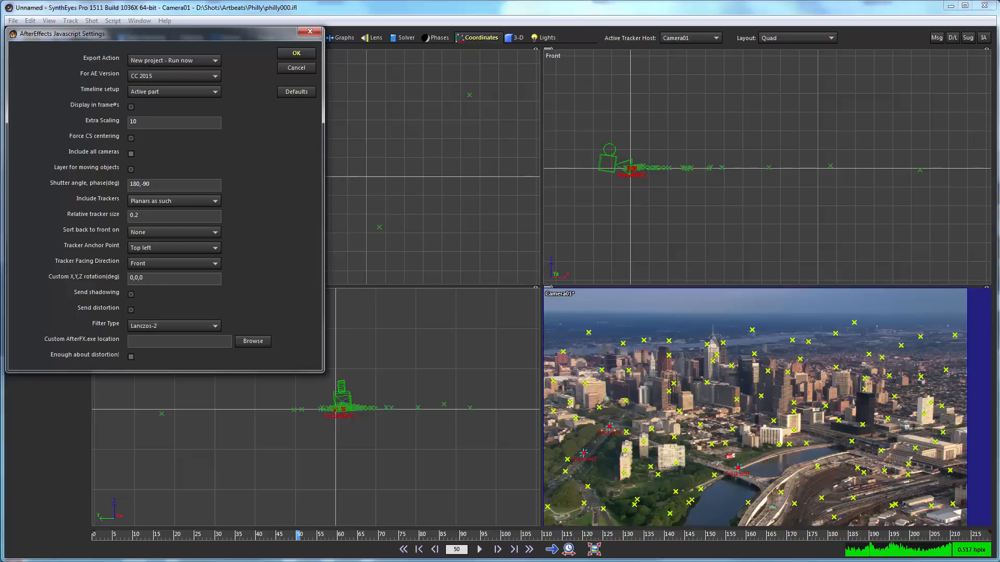
key(Return)
click(284, 56)
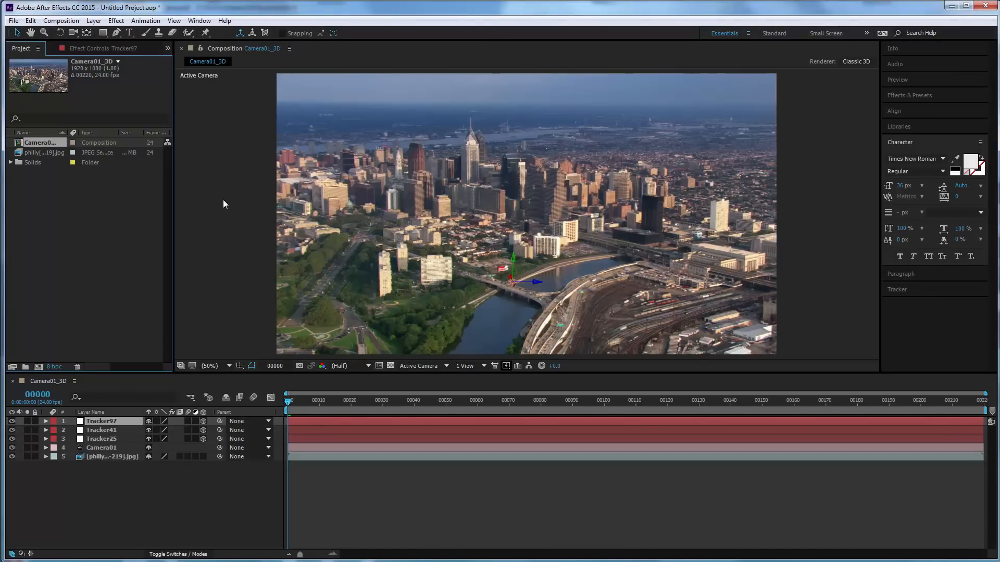
- In After Effects, select the Tracker41 and Tracker25 layers in turn to check their positions in the composition
click(96, 431)
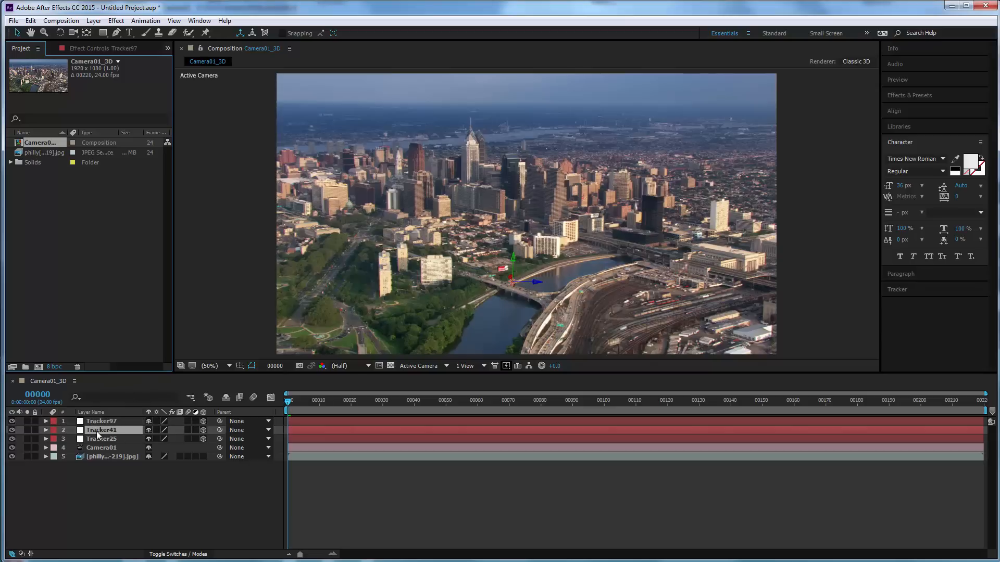
click(107, 440)
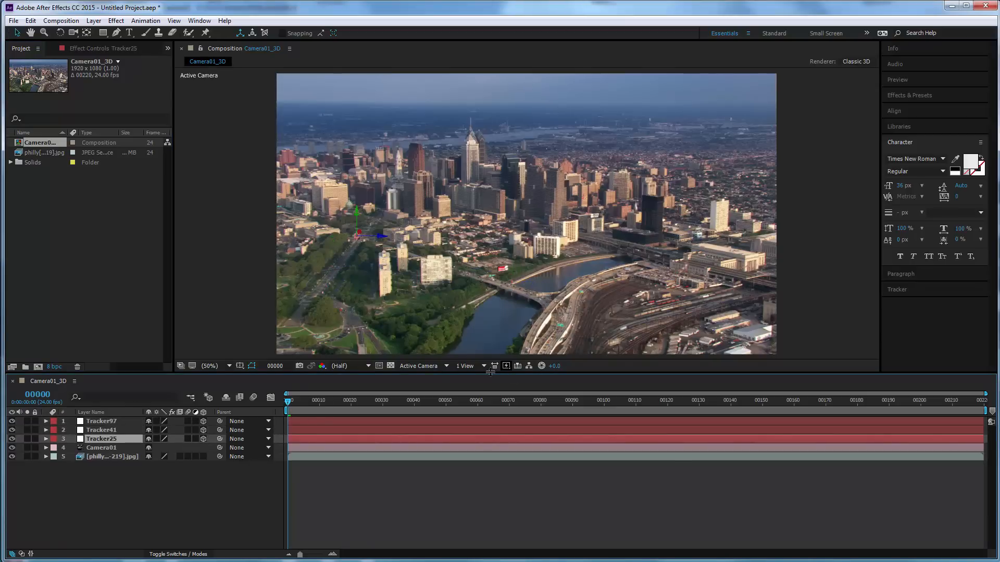
- Compare the Tracker97, Tracker41 and Tracker25 positions in a 4 Views layout, and restore the single camera view
click(474, 367)
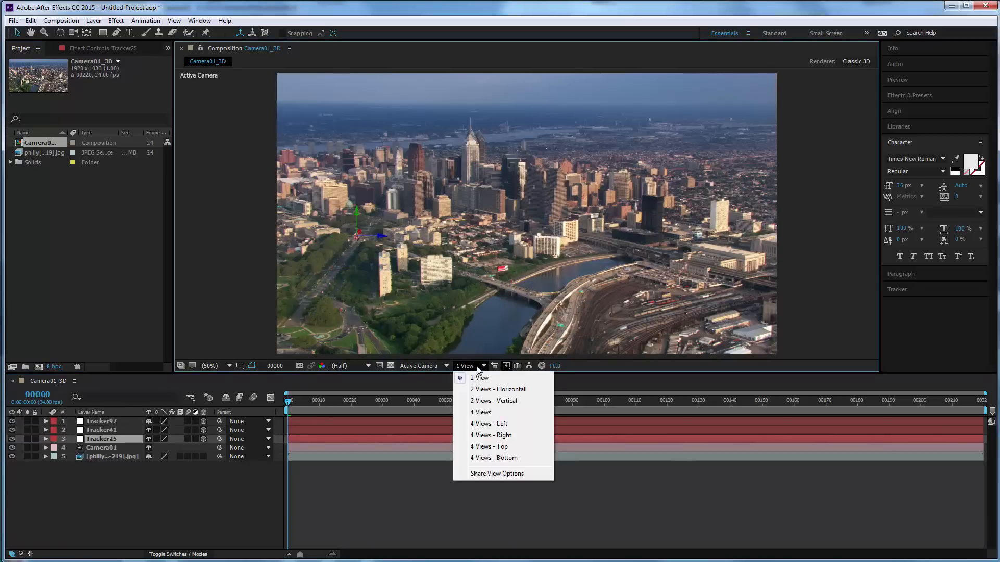
click(481, 413)
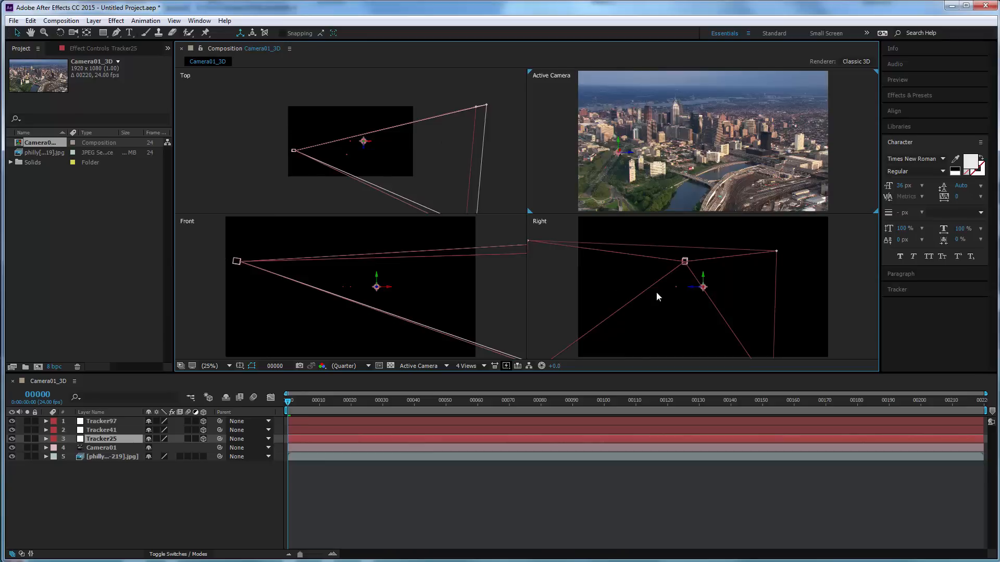
click(105, 429)
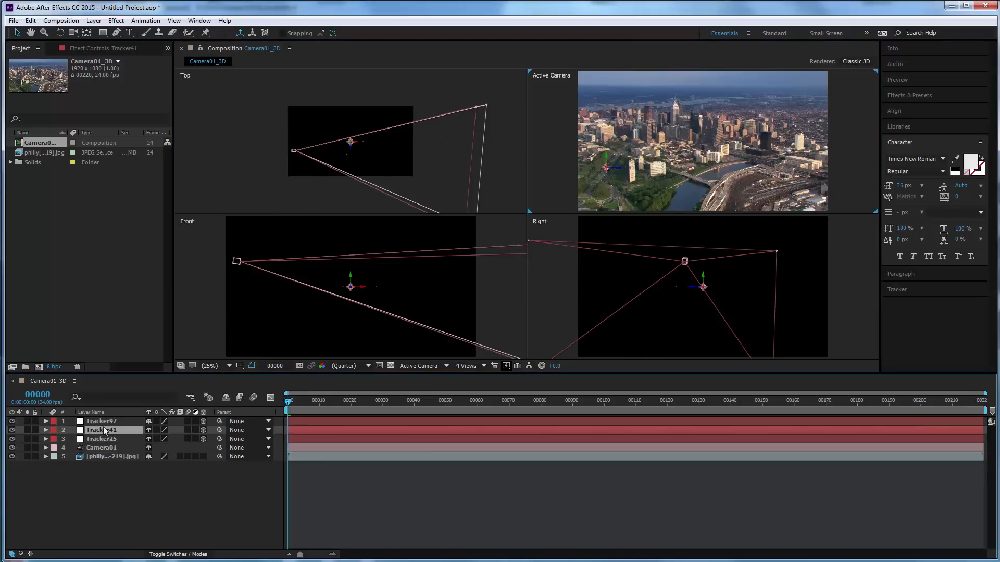
click(101, 421)
click(99, 430)
click(98, 439)
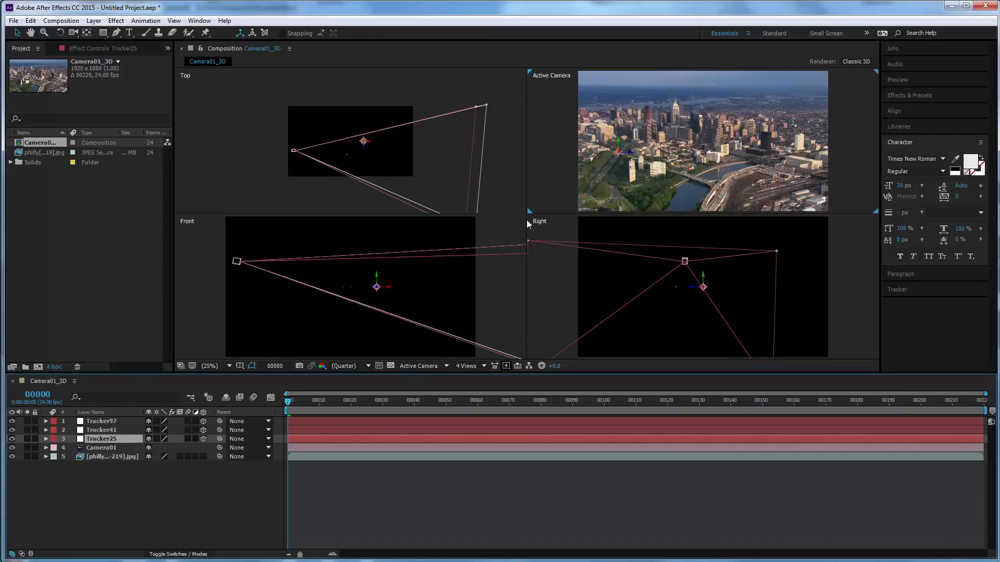
click(99, 430)
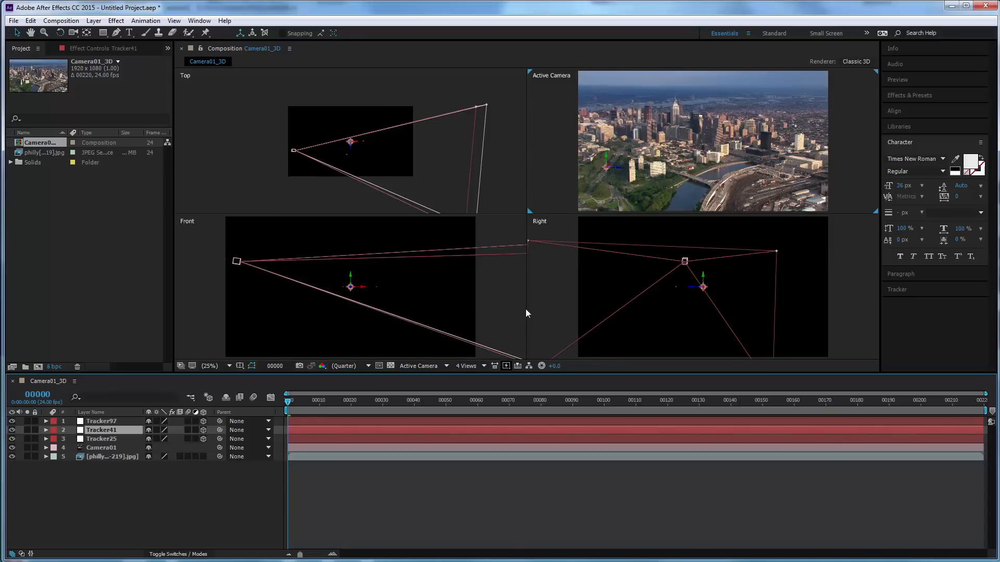
click(470, 366)
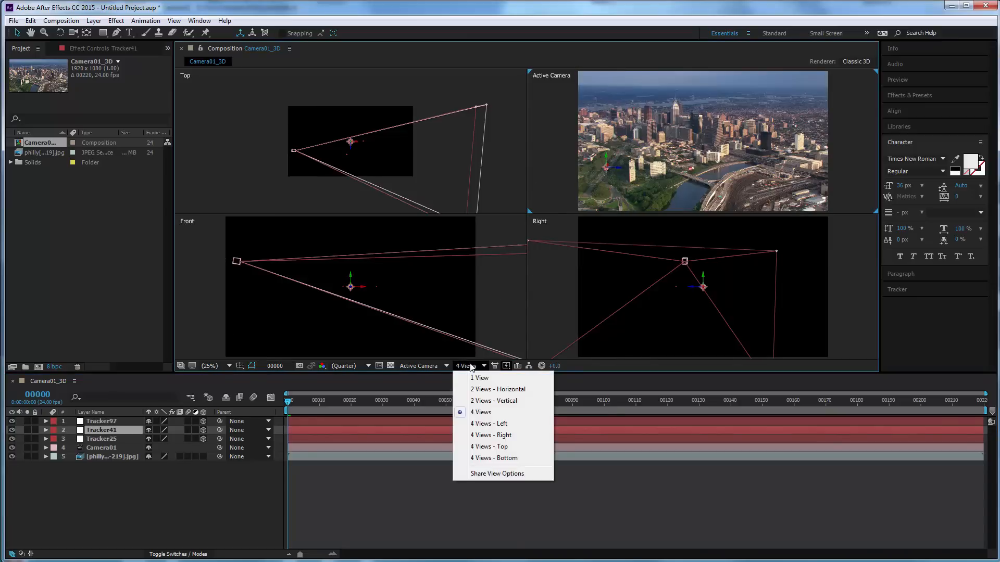
click(480, 379)
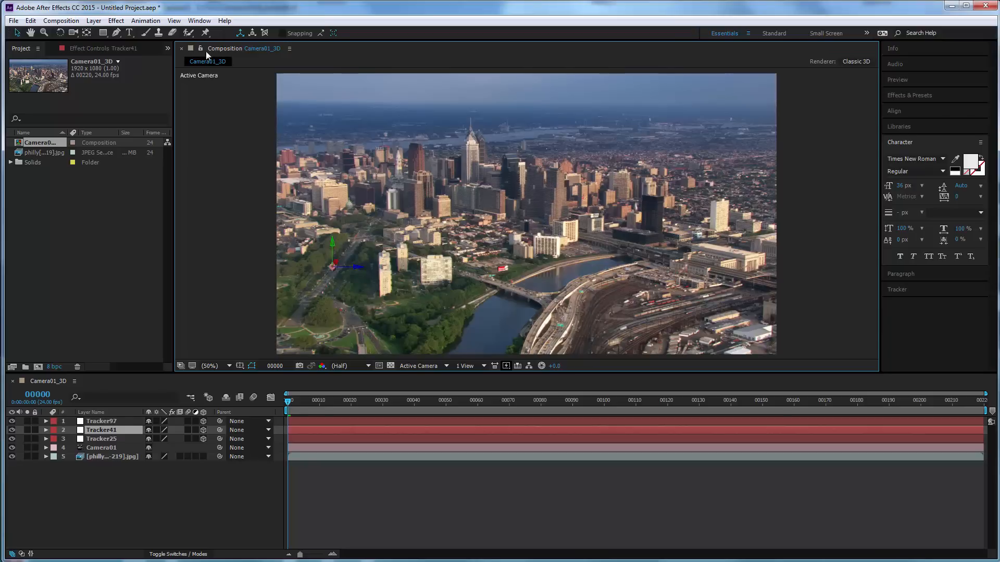
- Add a text layer reading "Ben Franklin Parkway" near the parkway in the lower part of the shot
click(129, 33)
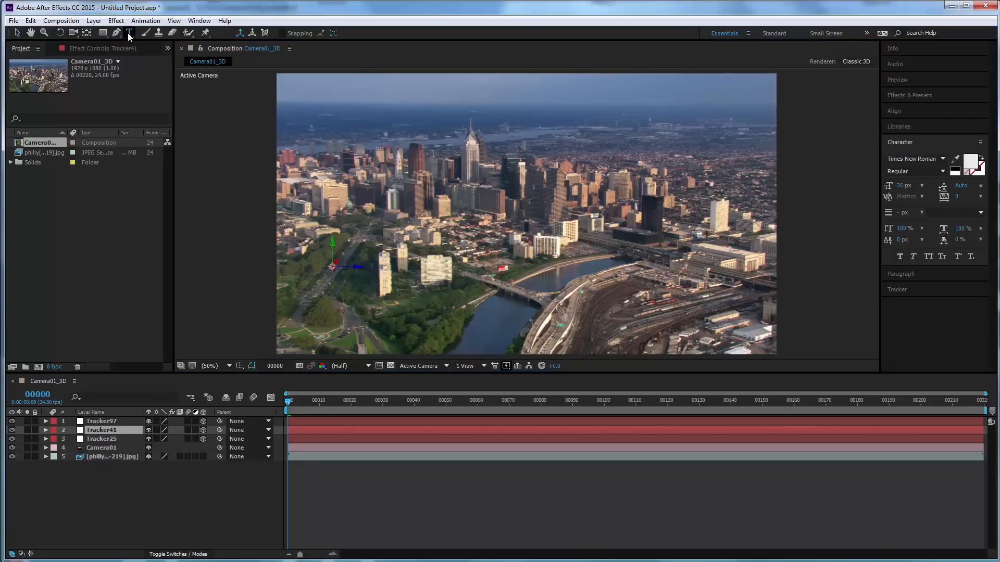
click(360, 319)
text(B)
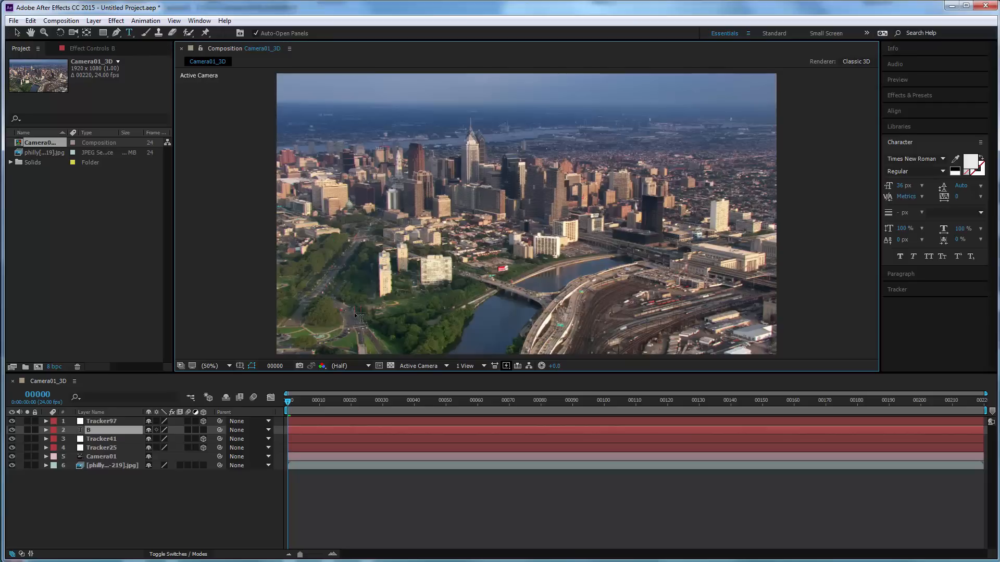
text(en Franklin Parkway)
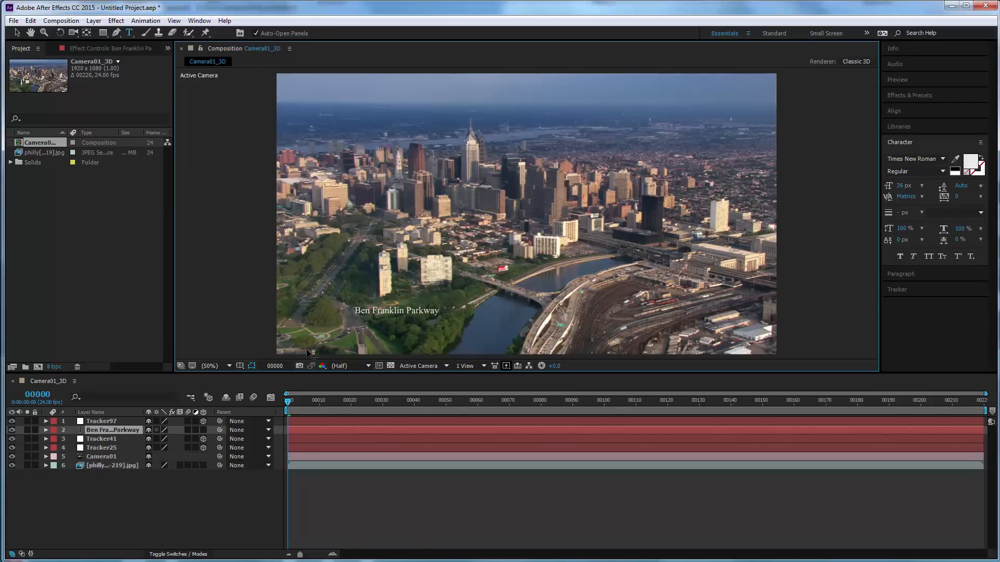
- Make the Ben Franklin Parkway text layer 3D and set its position to 0, 0, 0
click(115, 431)
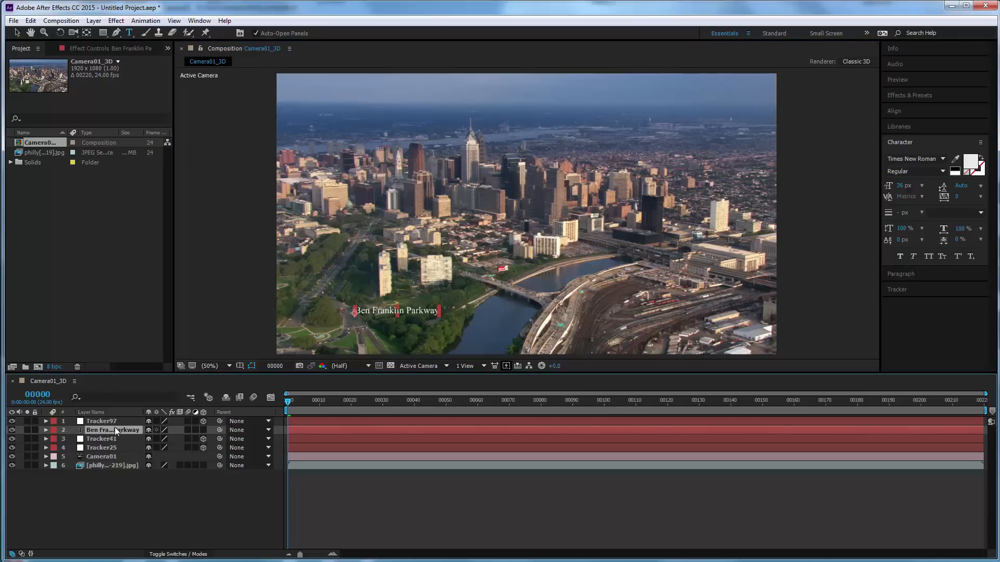
click(203, 431)
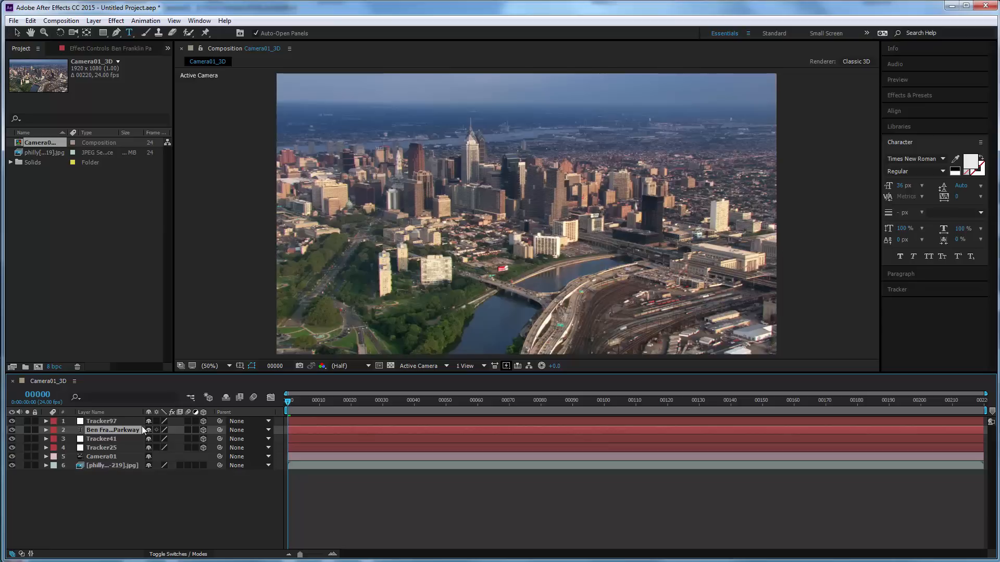
click(45, 431)
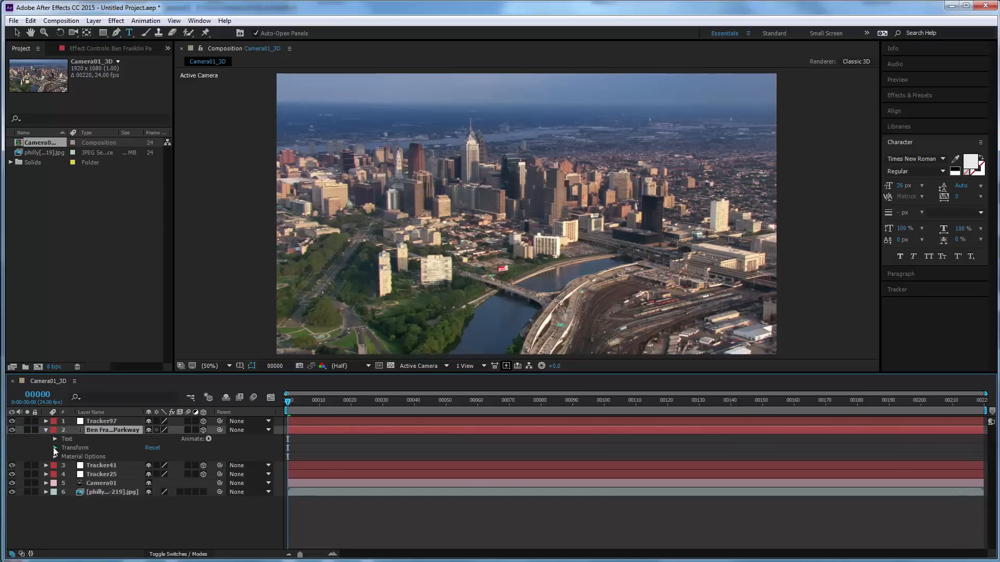
click(55, 448)
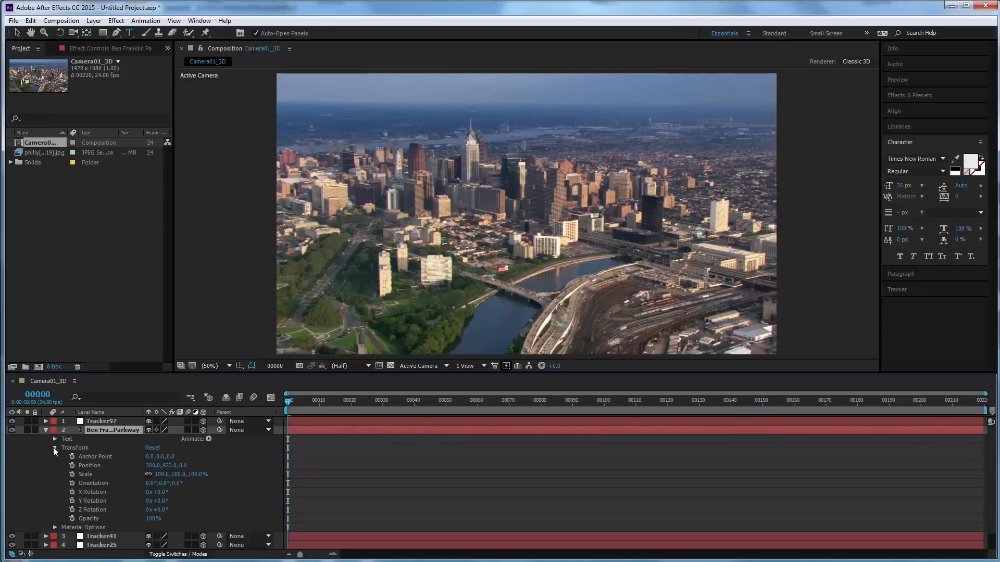
click(149, 466)
text(0)
key(Return)
drag(161, 466, 164, 466)
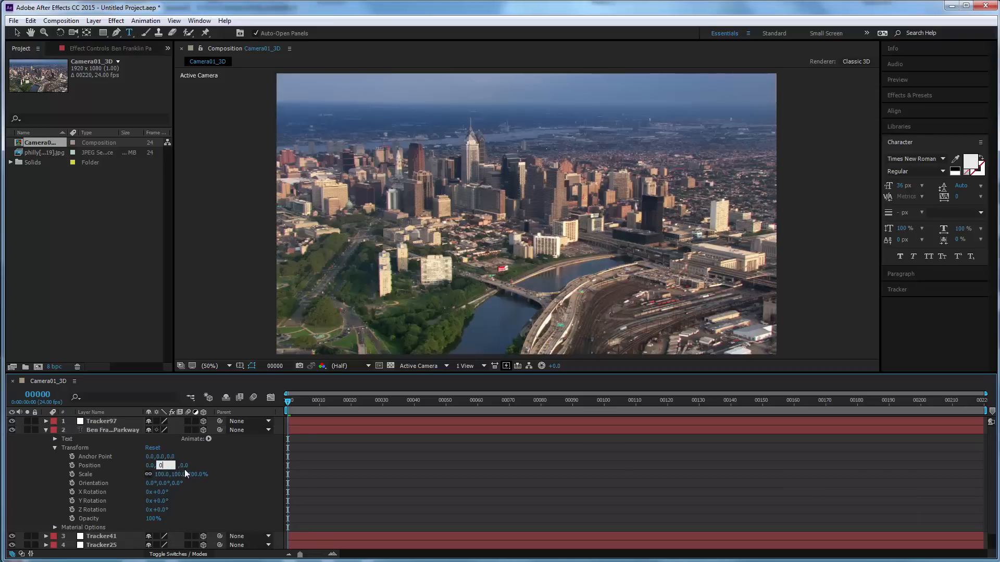
key(Return)
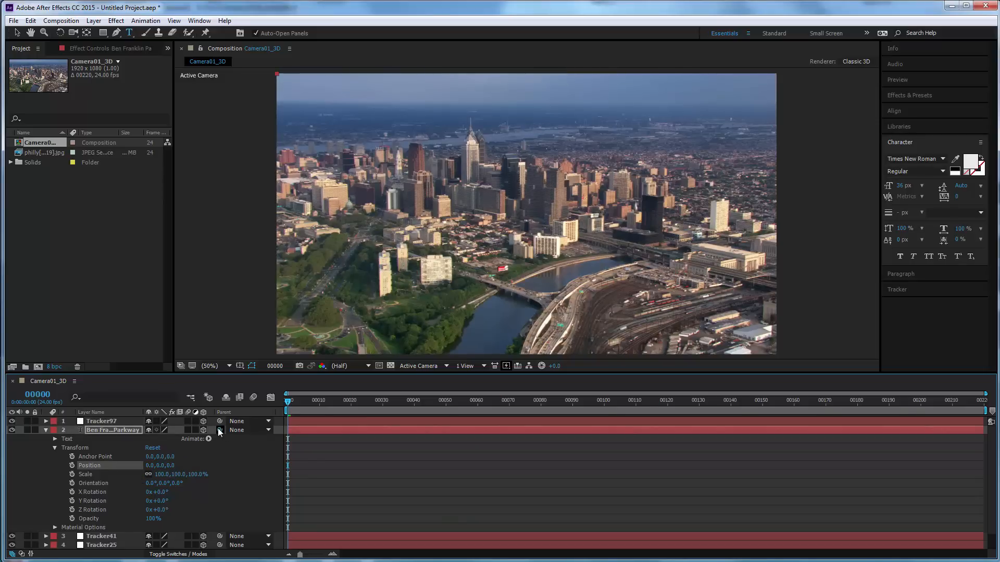
- Parent the Ben Franklin Parkway text layer to Tracker41, moving it to the tracker's location
drag(220, 430, 230, 450)
drag(234, 485, 218, 537)
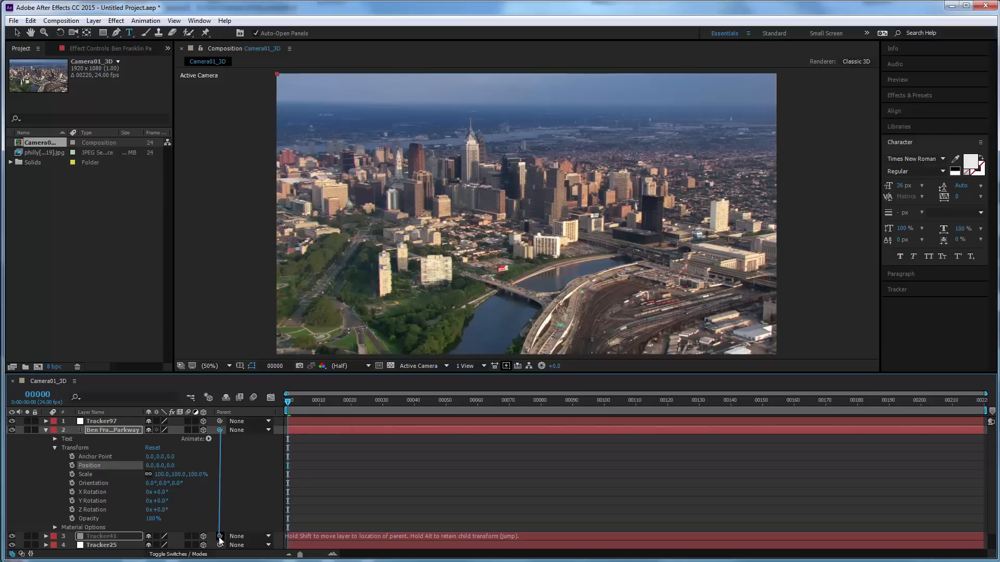
drag(219, 537, 219, 537)
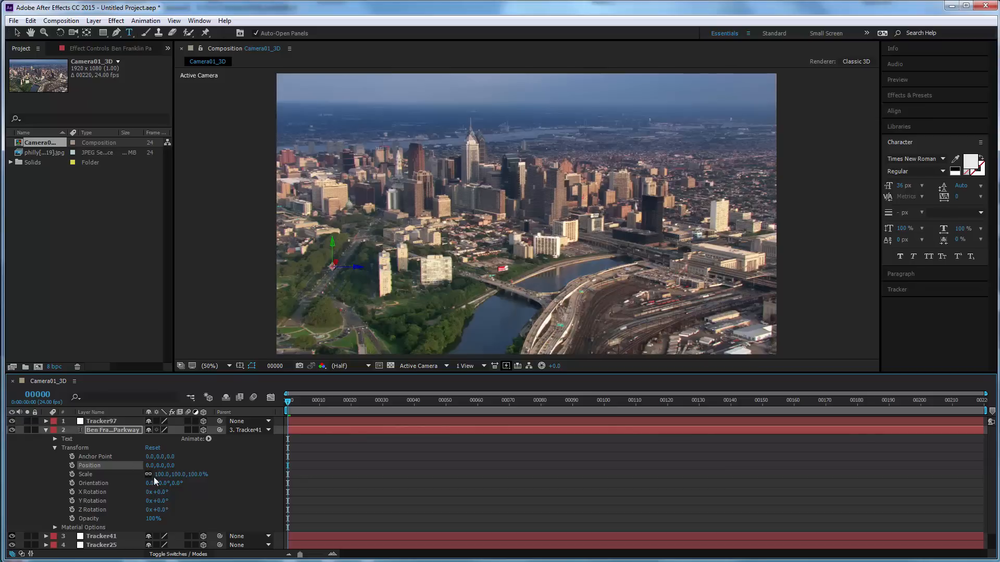
- Scale the parkway text uniformly to about 3885% and set its anchor point to about 158, 10, 0
drag(158, 475, 989, 23)
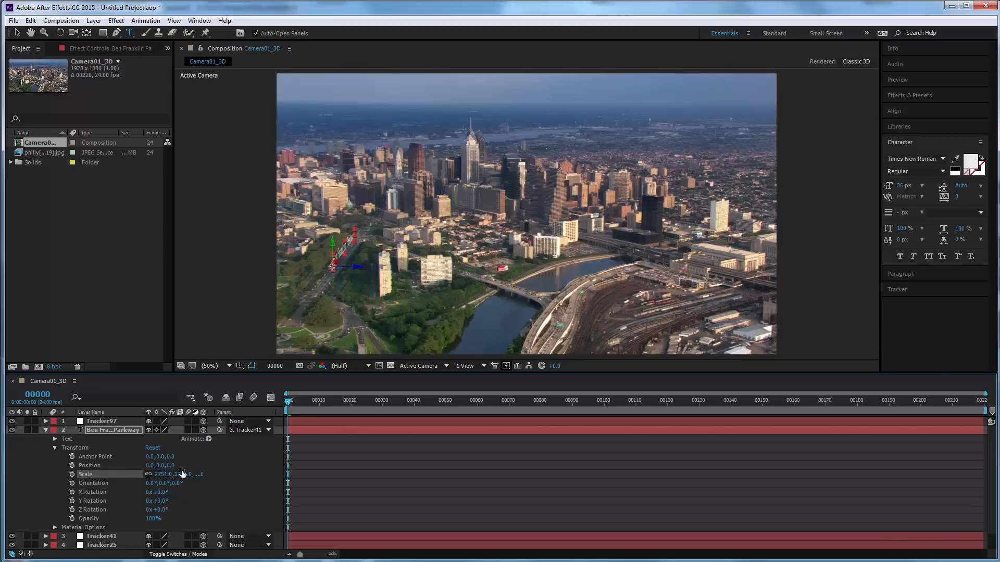
drag(158, 476, 730, 442)
drag(148, 458, 222, 465)
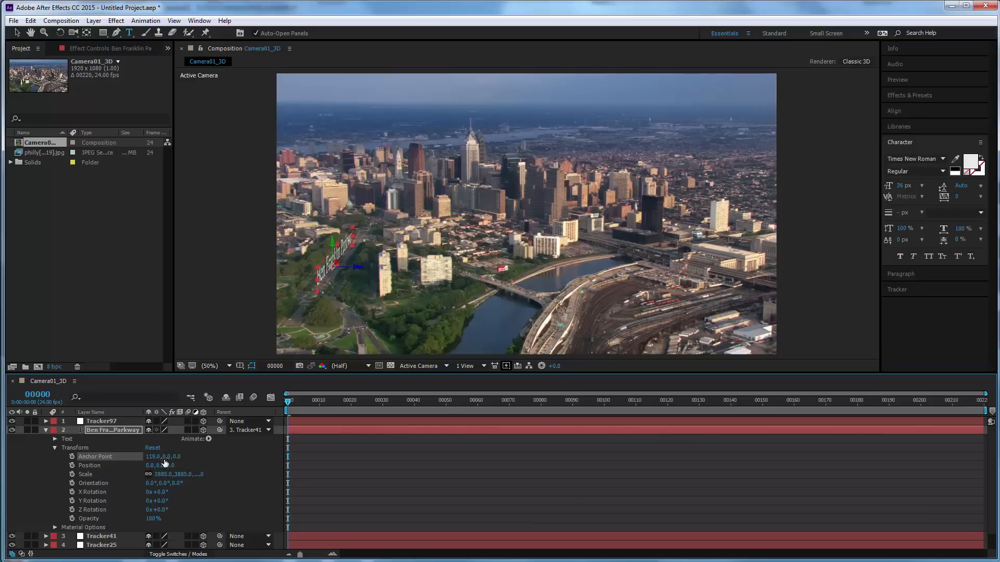
drag(167, 459, 180, 447)
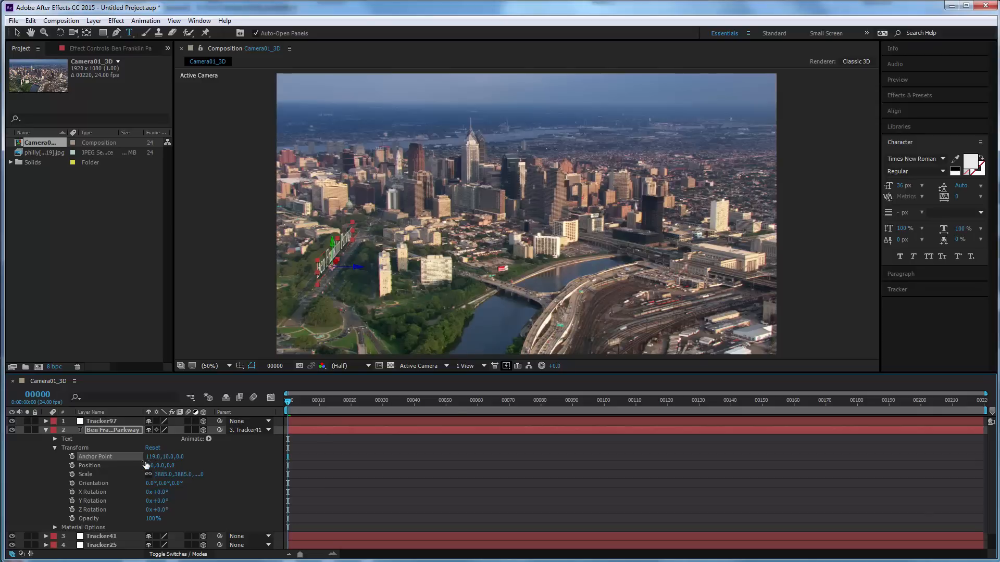
mouse_move(152, 458)
mouse_down()
mouse_move(143, 459)
mouse_move(168, 455)
mouse_up()
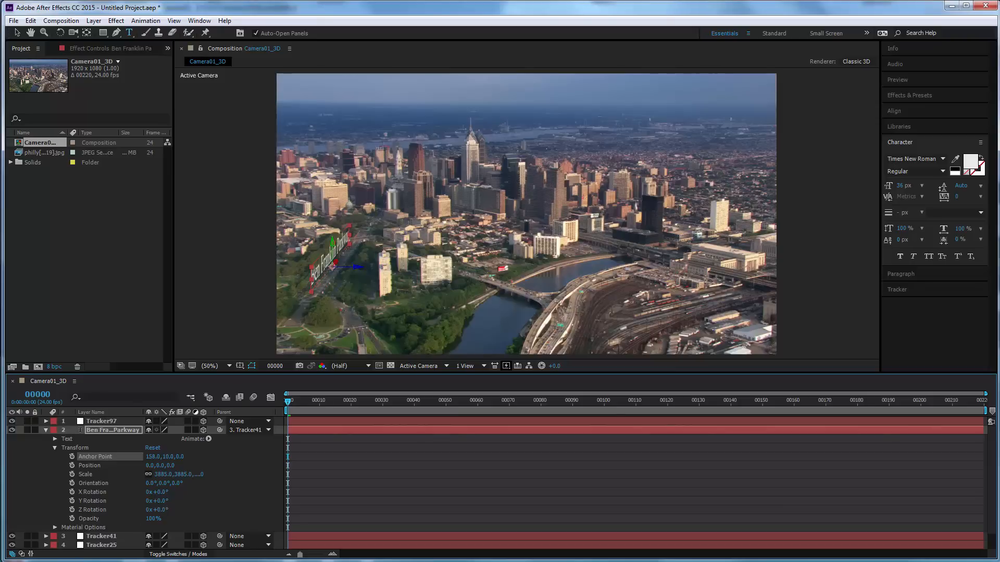
click(36, 483)
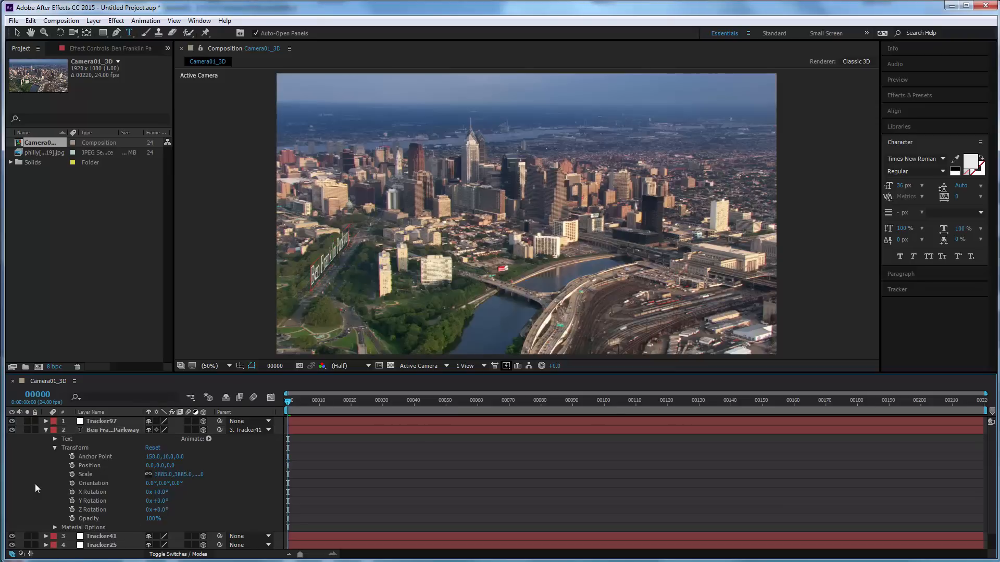
- Preview the composition with the magnification at Fit to check how the text follows the parkway, and stop playback
click(907, 76)
click(916, 96)
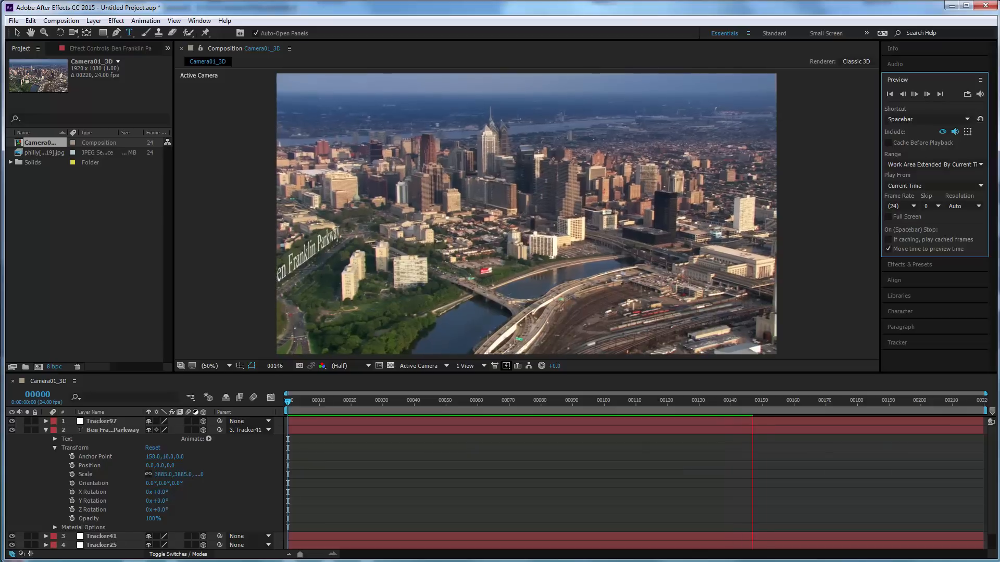
click(227, 365)
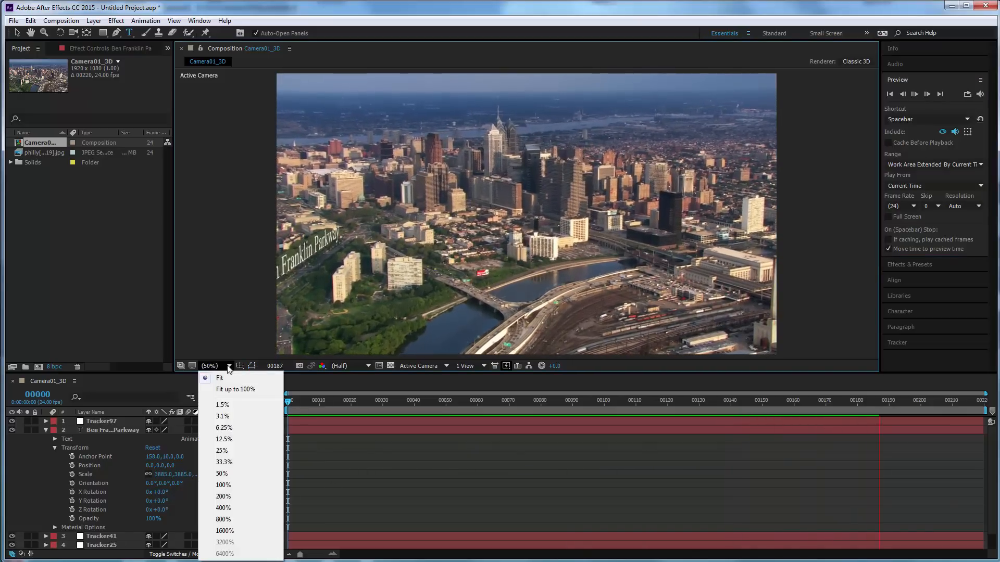
click(227, 380)
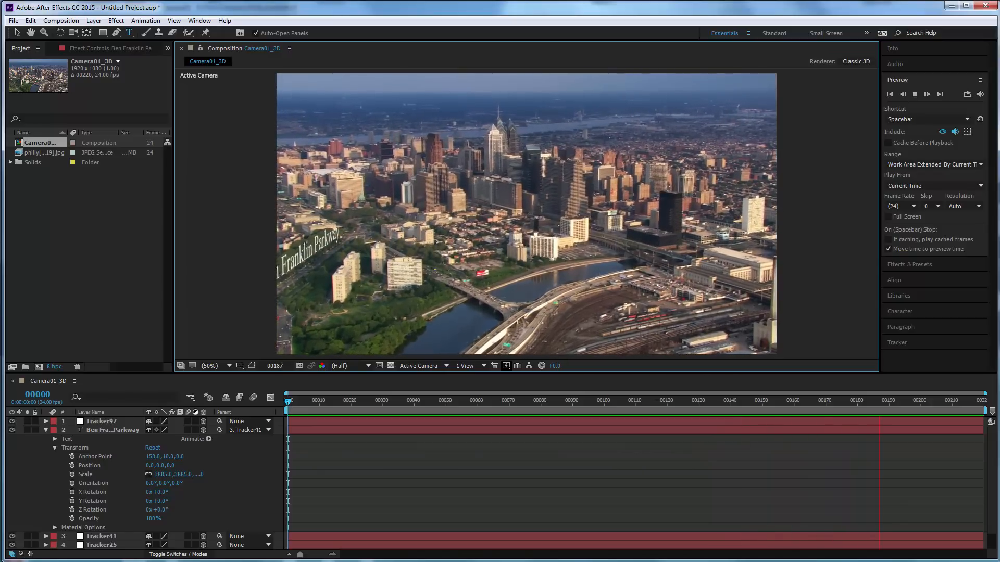
click(915, 94)
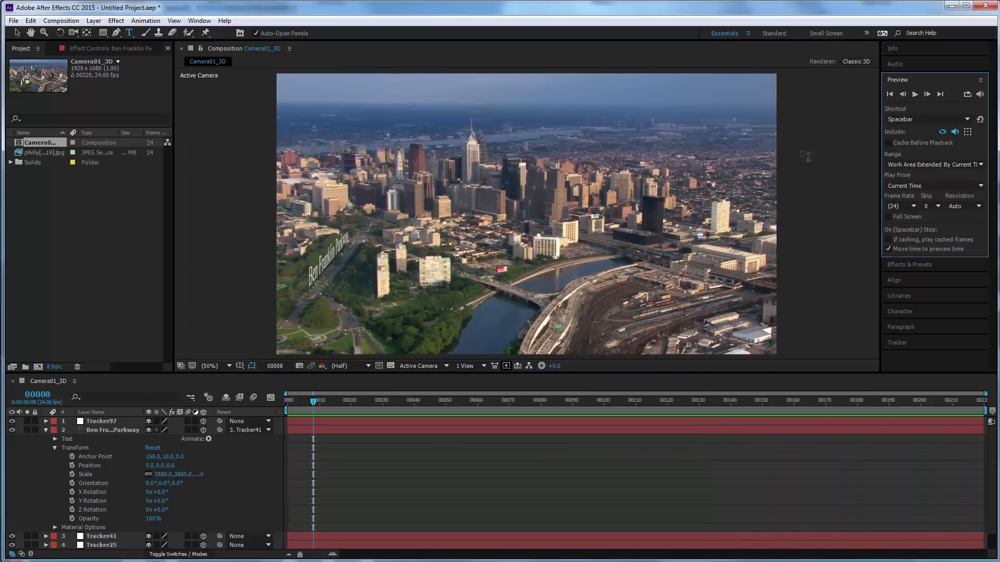